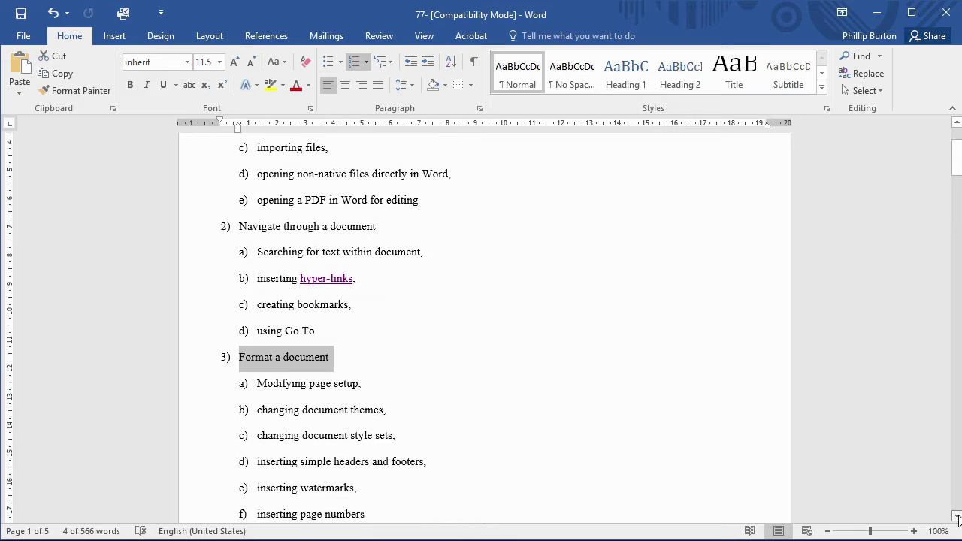
Review the margin presets available for modifying the document's page setup
drag(258, 330, 351, 328)
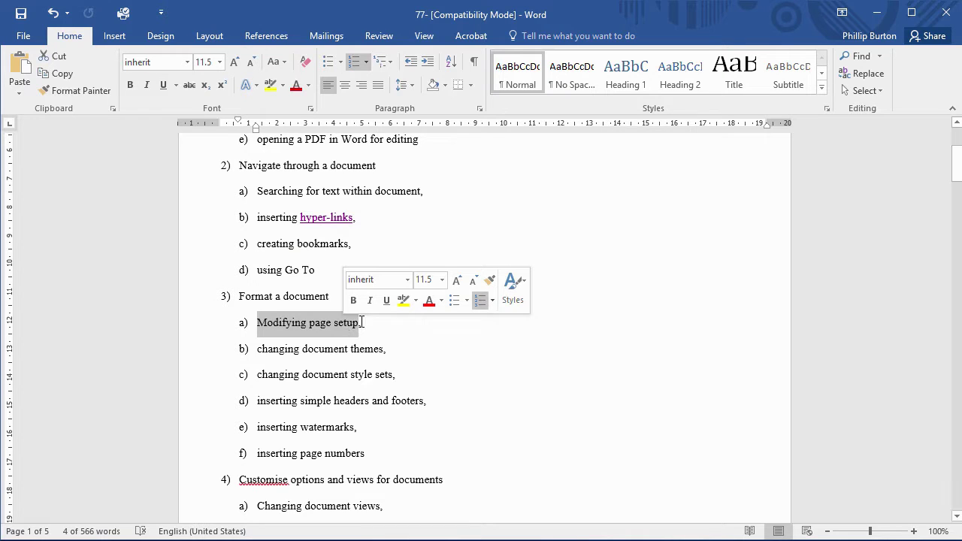
click(363, 323)
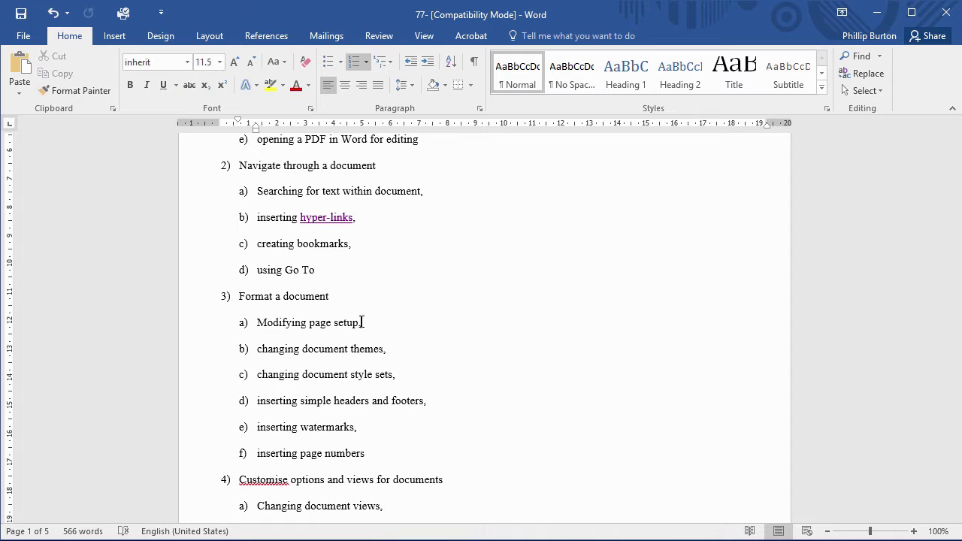
click(215, 39)
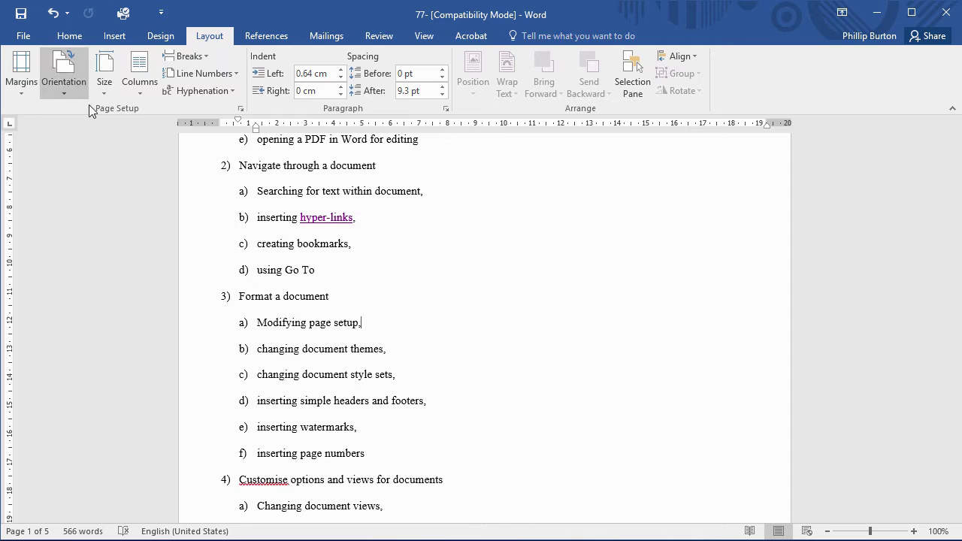
click(24, 91)
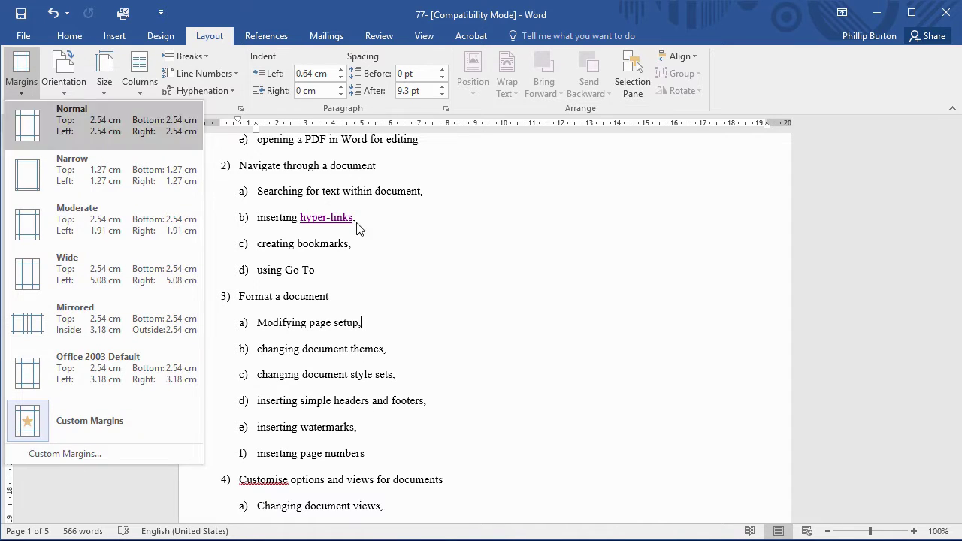
click(407, 244)
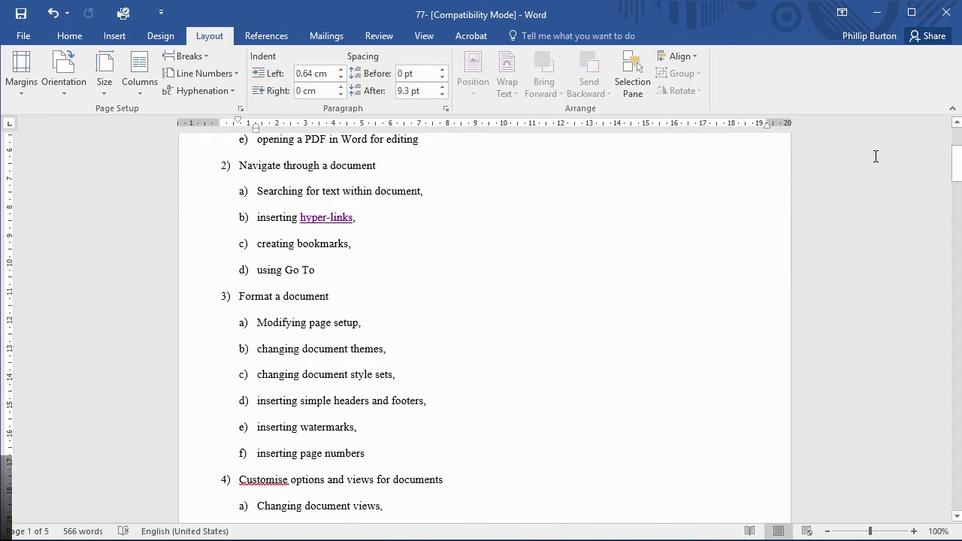
Apply the Normal margin preset to the document, with 2.54 cm on all sides
drag(956, 159, 946, 143)
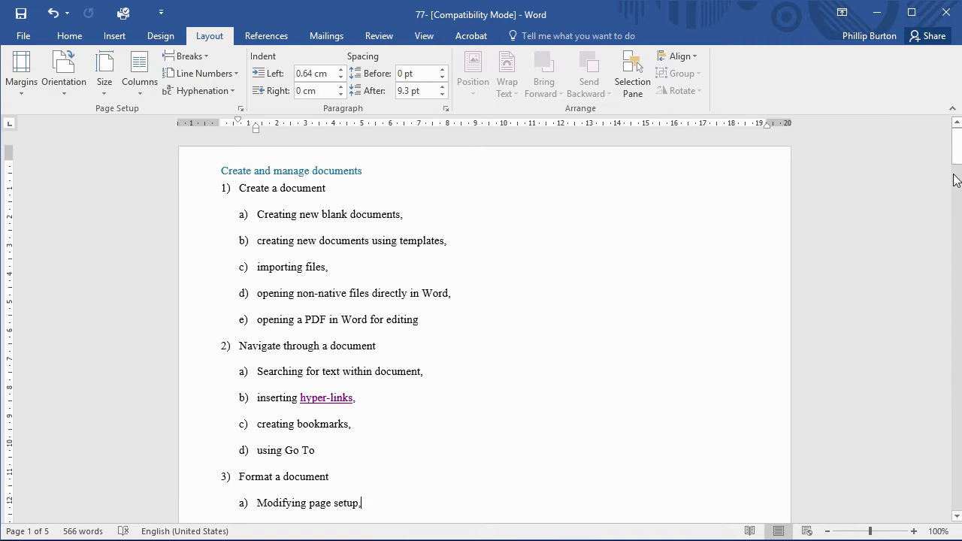
drag(956, 180, 956, 197)
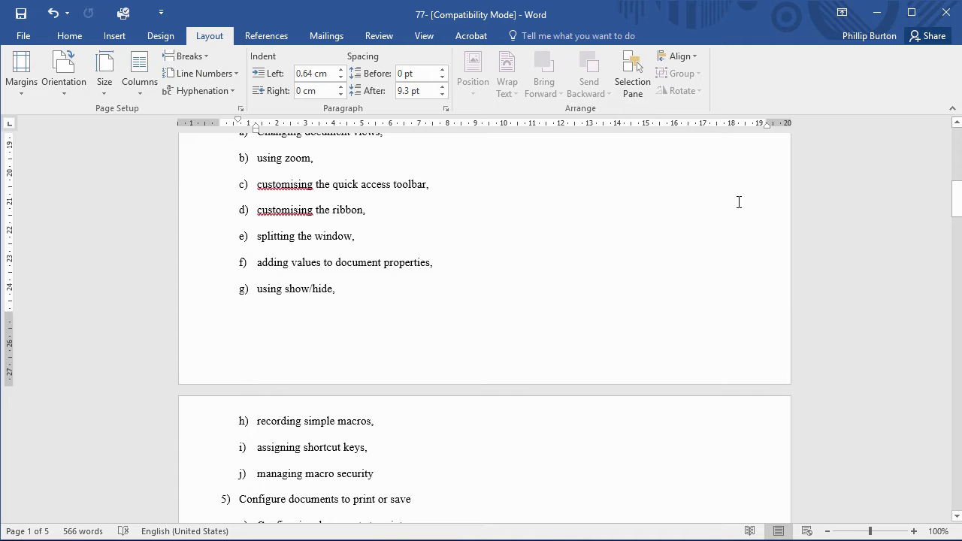
drag(954, 197, 954, 151)
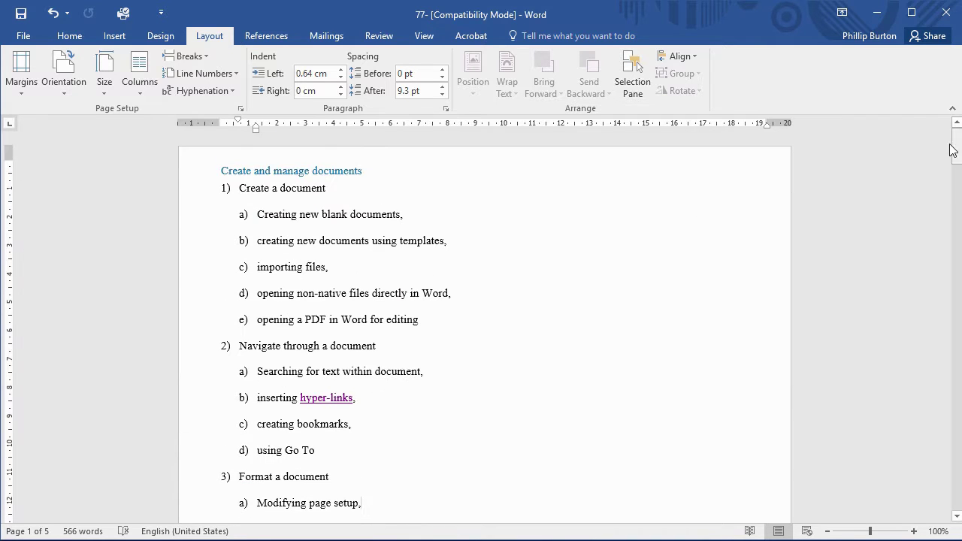
click(22, 81)
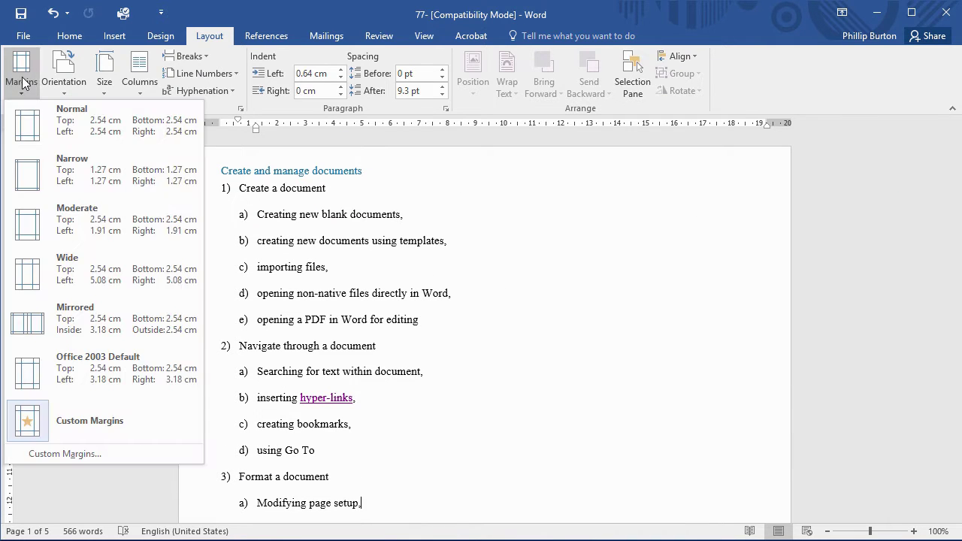
click(82, 124)
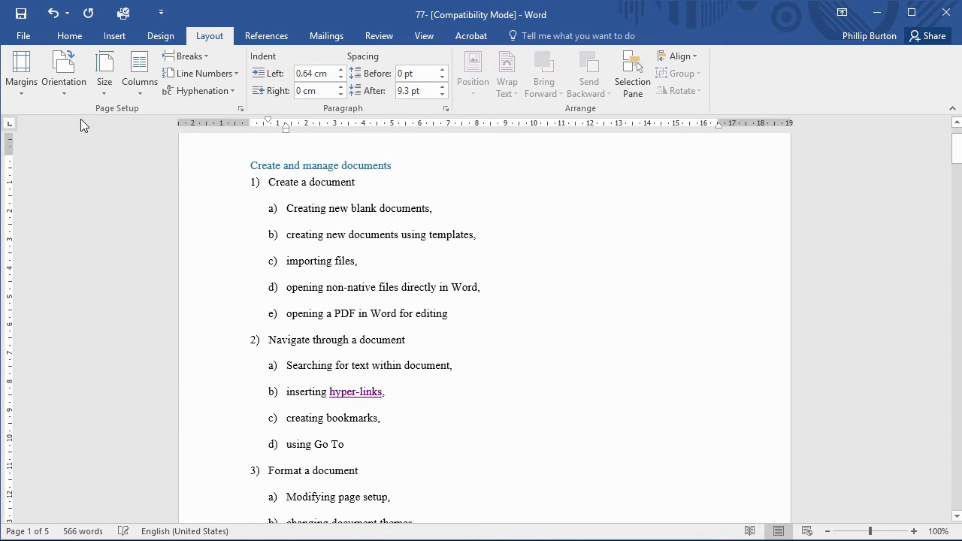
mouse_move(959, 158)
mouse_down()
mouse_move(958, 144)
mouse_move(957, 201)
mouse_move(958, 151)
mouse_up()
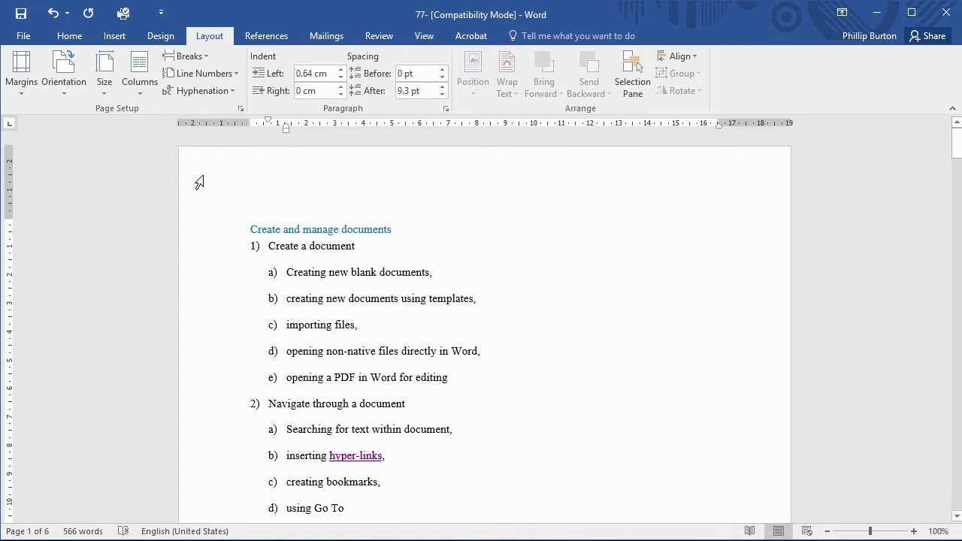
Try the Narrow margin preset of 1.27 cm on the document, and return it to Normal margins
click(23, 76)
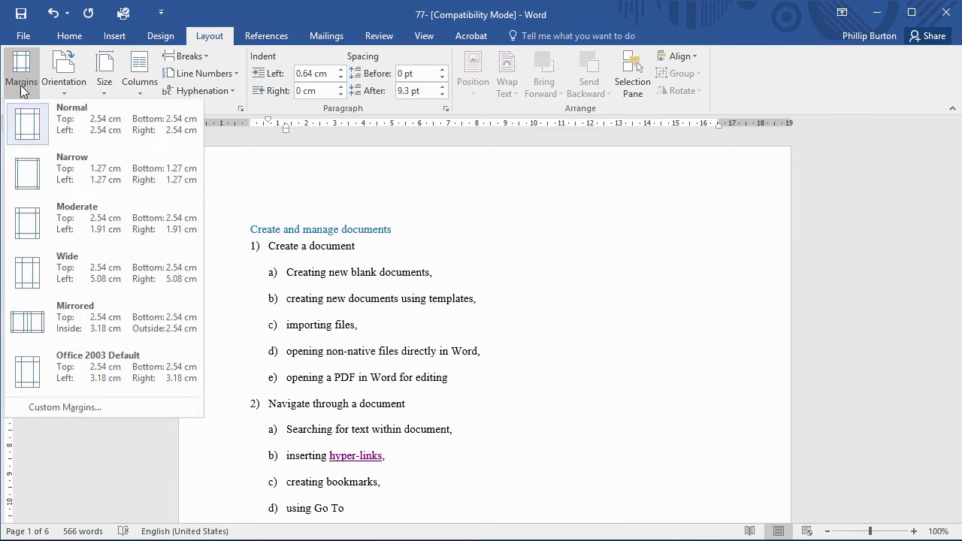
click(49, 161)
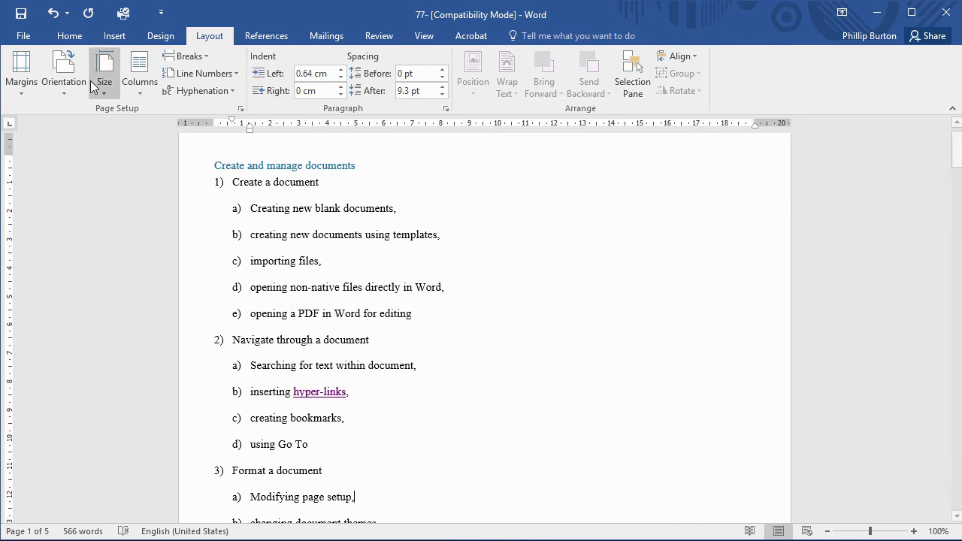
click(30, 81)
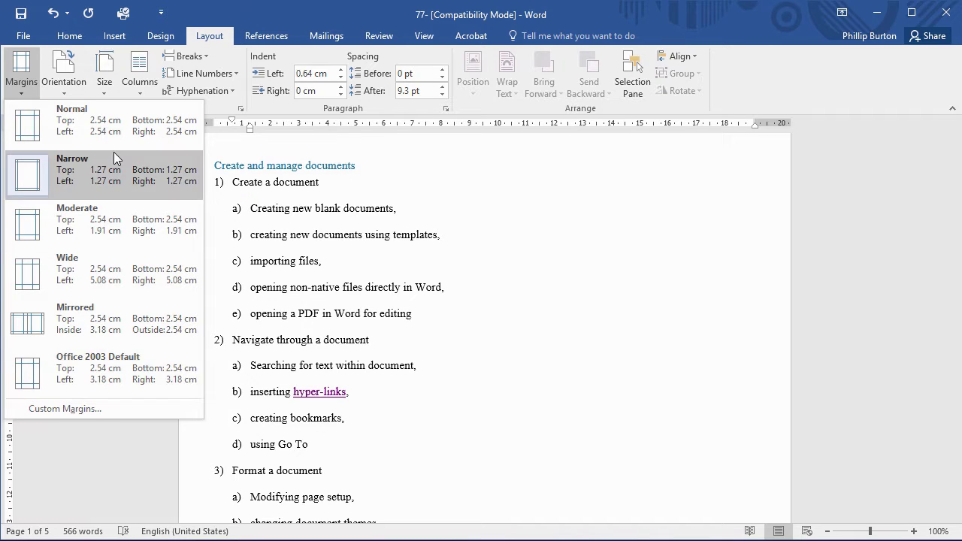
click(122, 113)
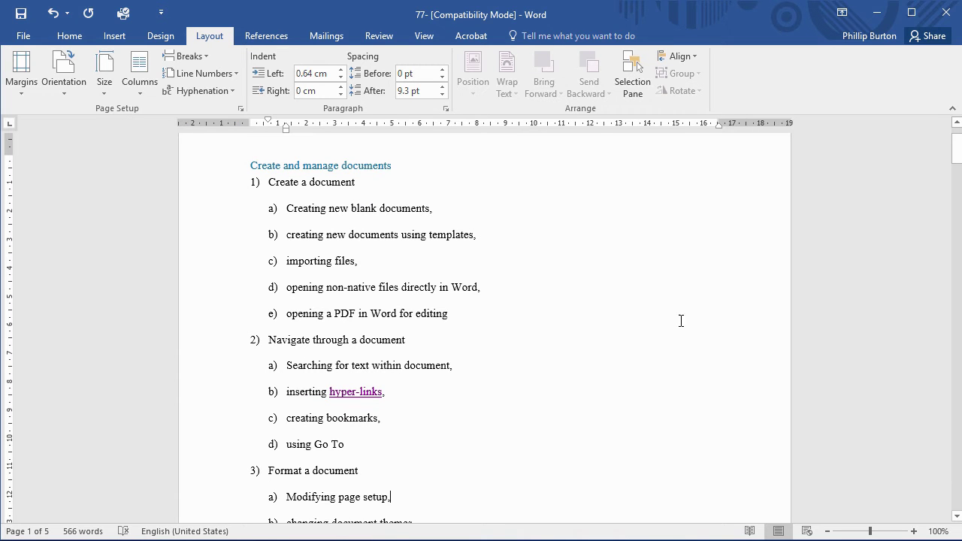
Switch the document's page orientation to Landscape to compare the layout, and set it back to Portrait
click(63, 87)
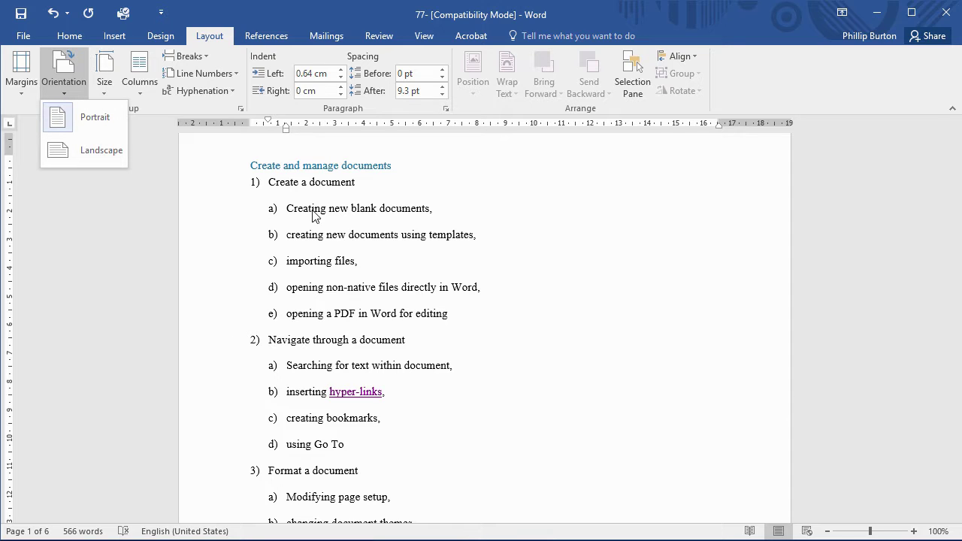
click(100, 156)
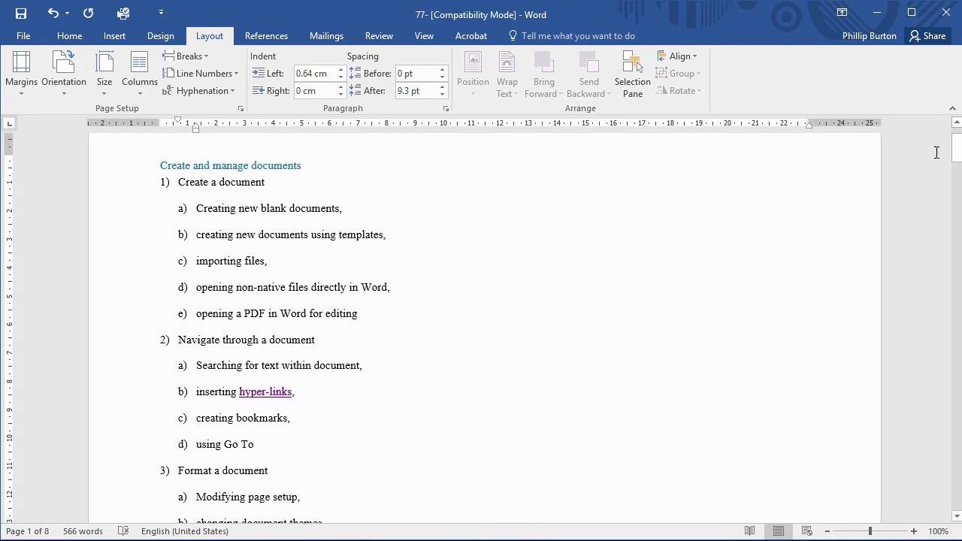
drag(870, 534, 848, 536)
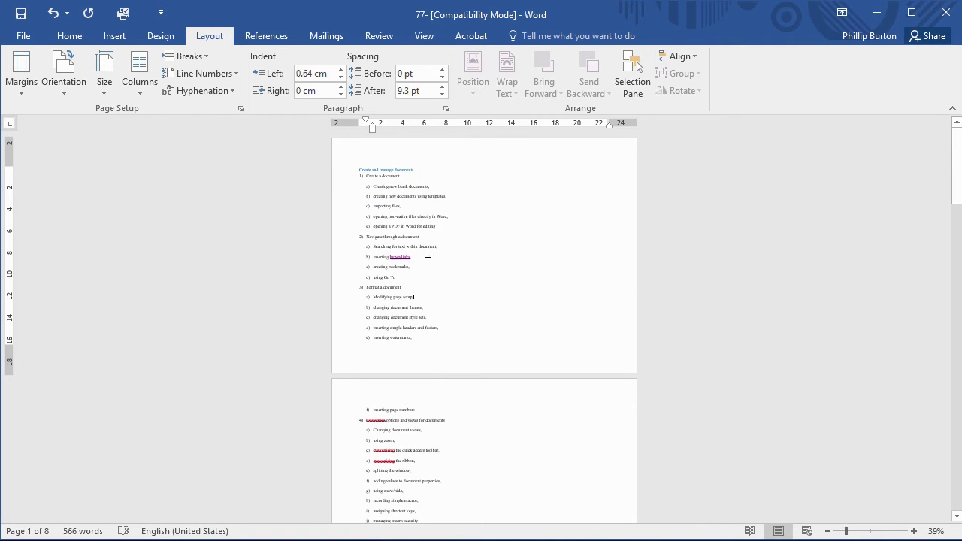
click(50, 80)
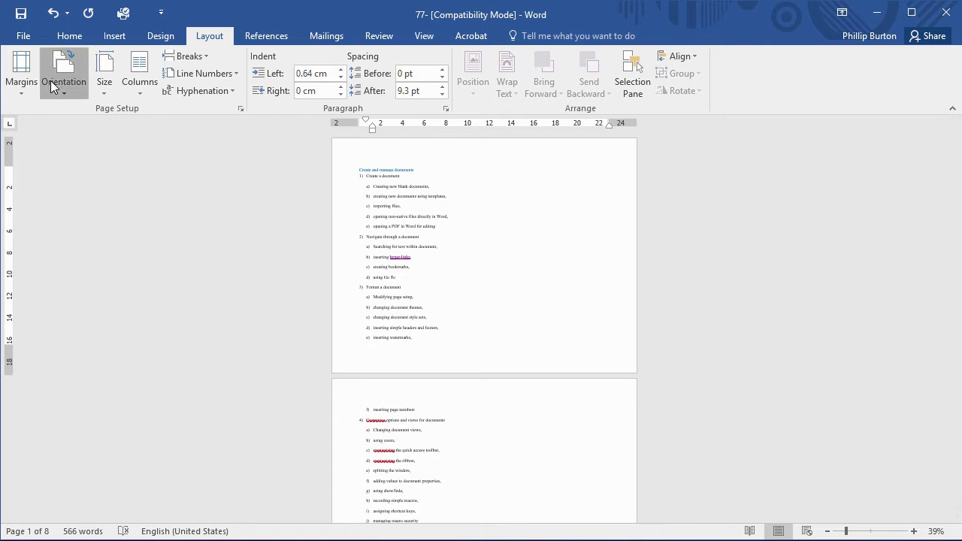
click(73, 110)
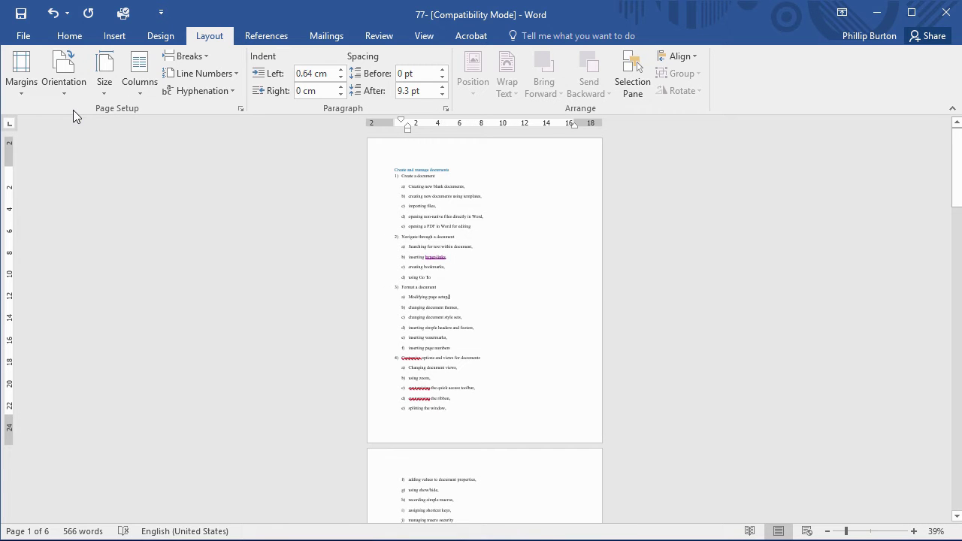
Try Landscape orientation once more and undo the orientation change
click(67, 93)
click(79, 146)
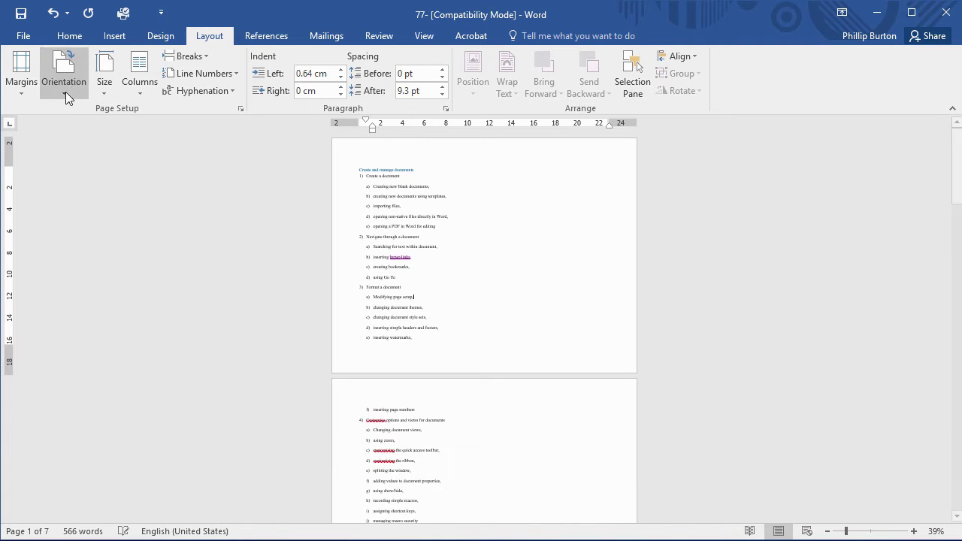
key(ctrl+z)
Try the A4 paper size of 21 x 29.7 cm, and return the document to Letter
click(106, 89)
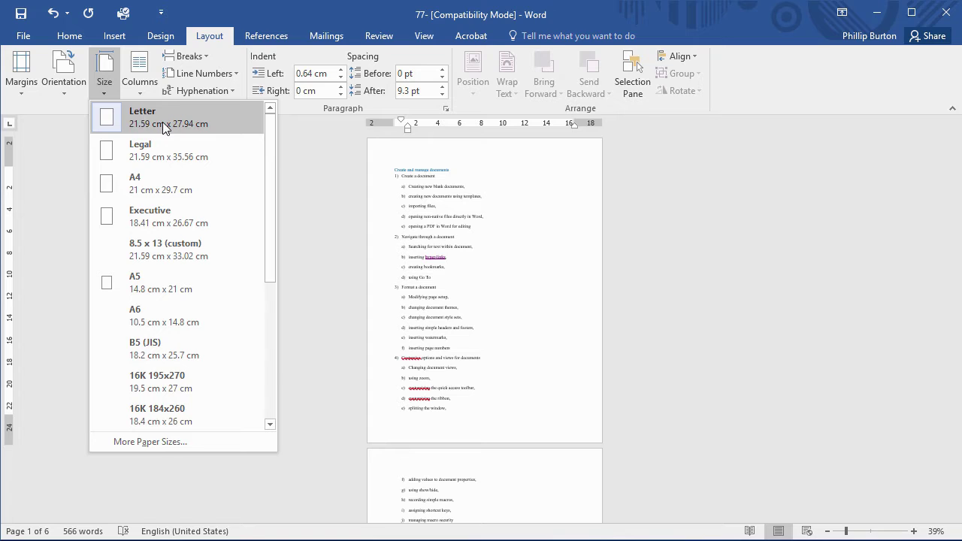
click(171, 188)
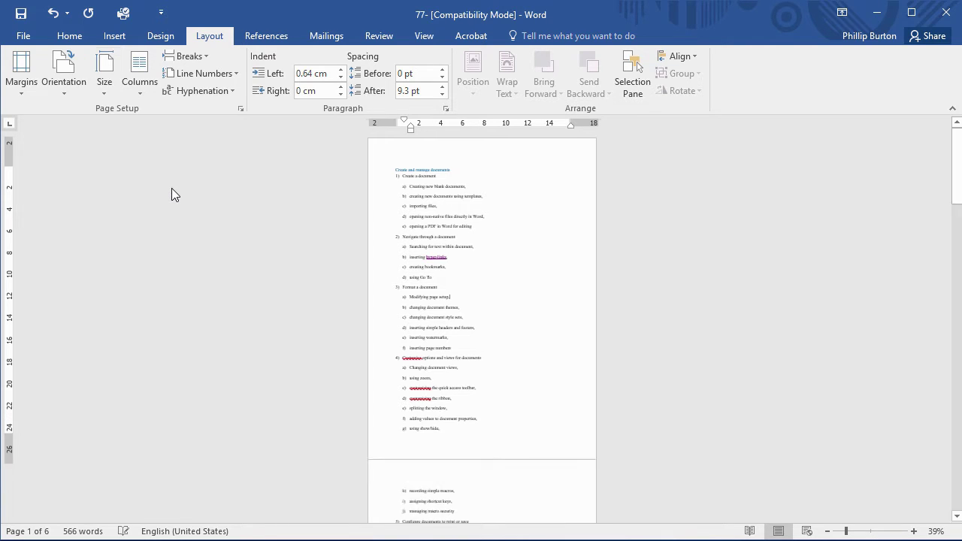
click(111, 81)
click(127, 115)
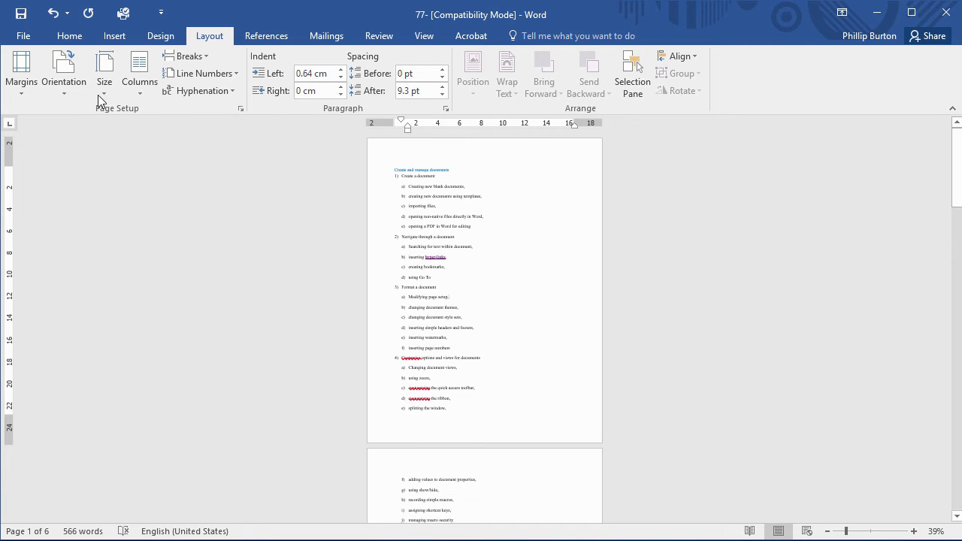
Change the document's paper size to Legal, 21.59 x 35.56 cm
click(106, 89)
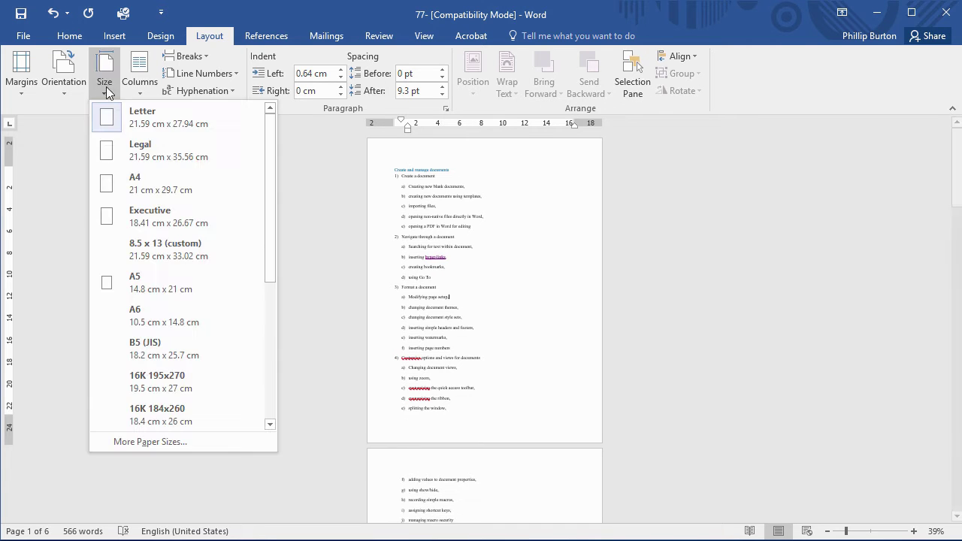
click(143, 146)
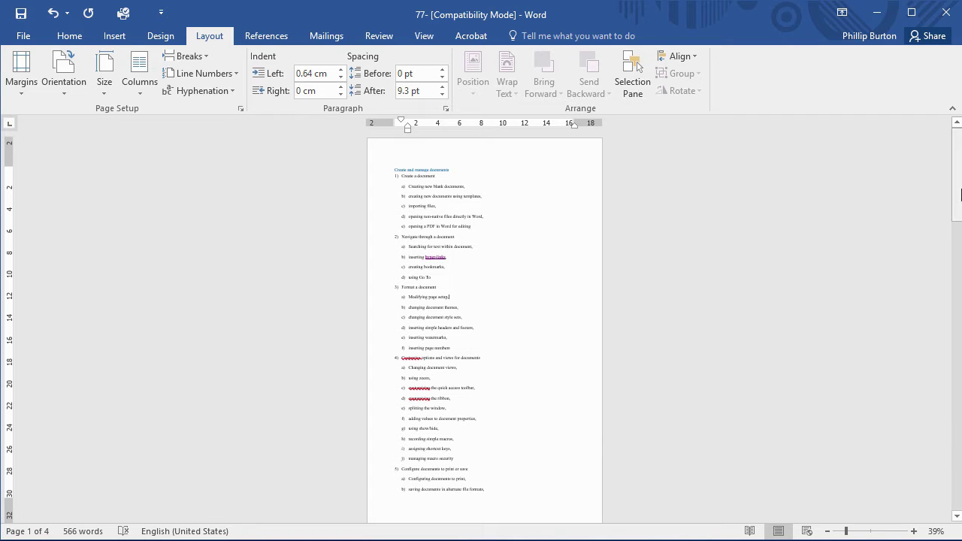
drag(961, 195, 213, 159)
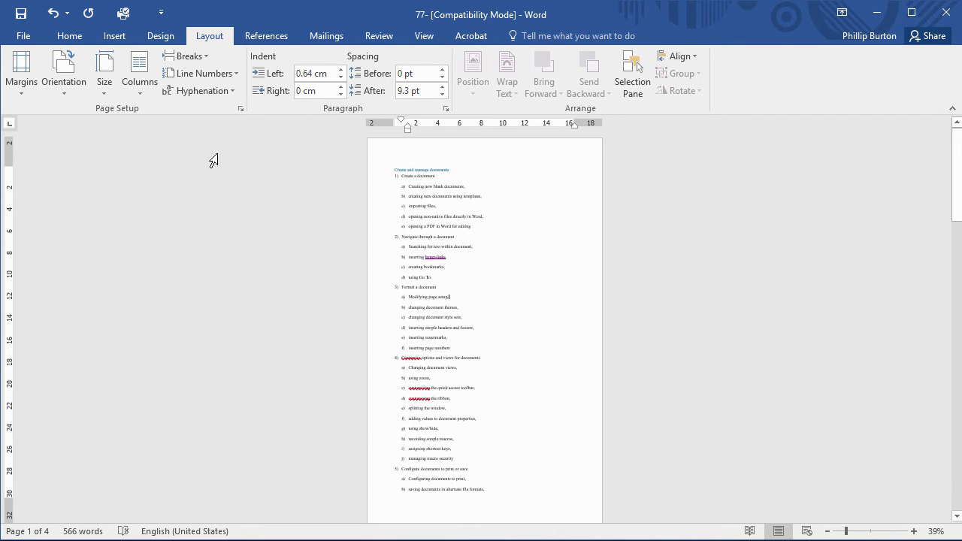
Try the Executive paper size, look over the other available sizes, and set the document to Letter
click(111, 83)
click(160, 208)
click(106, 85)
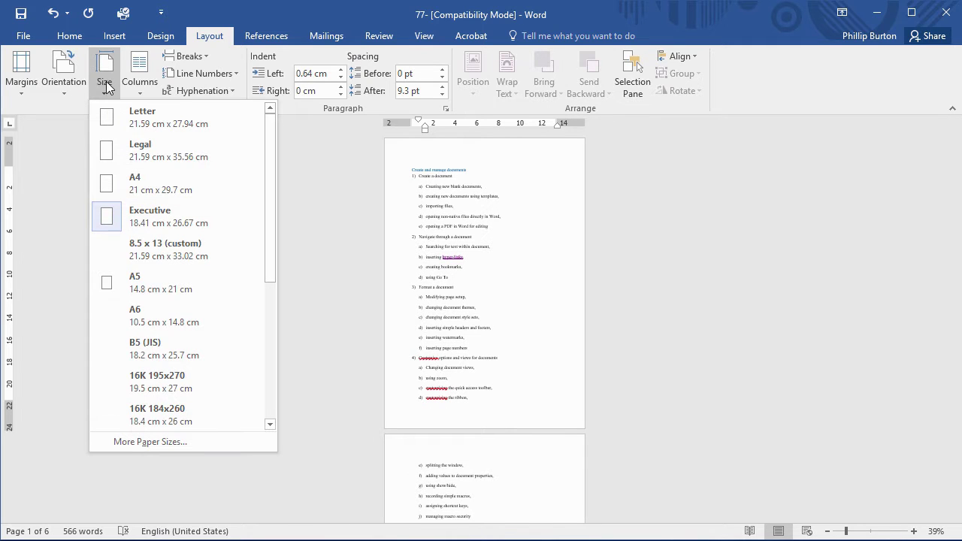
drag(271, 259, 247, 143)
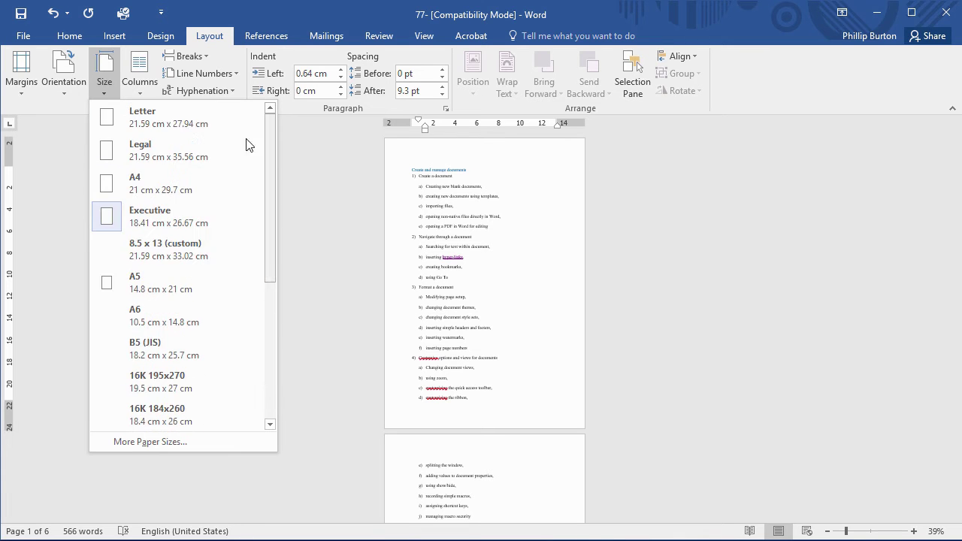
click(159, 124)
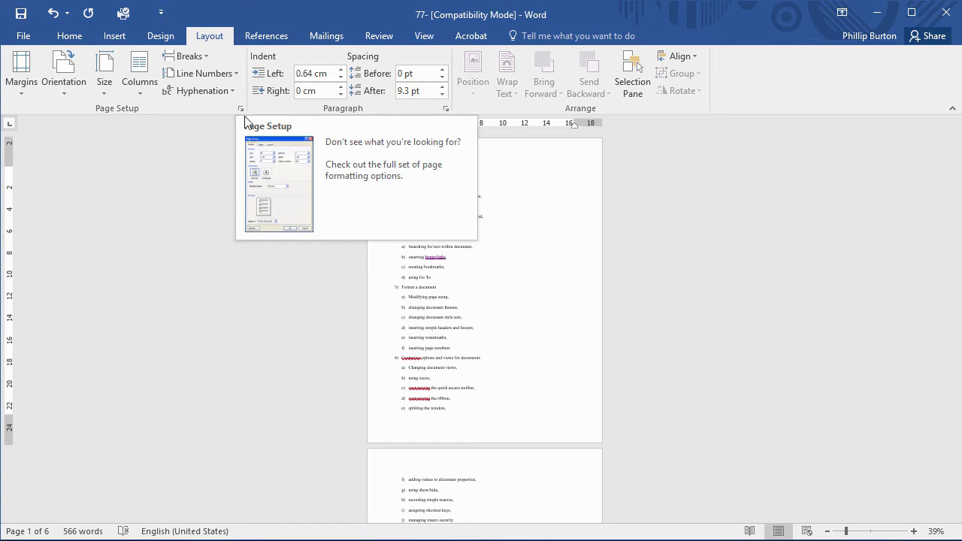
Open the full Page Setup options and view the margin settings and the paper size and source settings
click(69, 35)
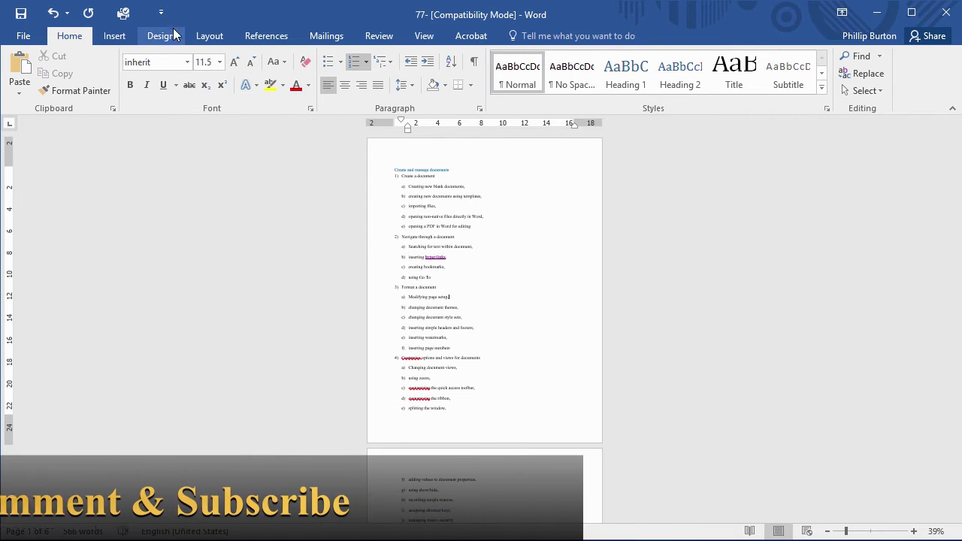
click(209, 35)
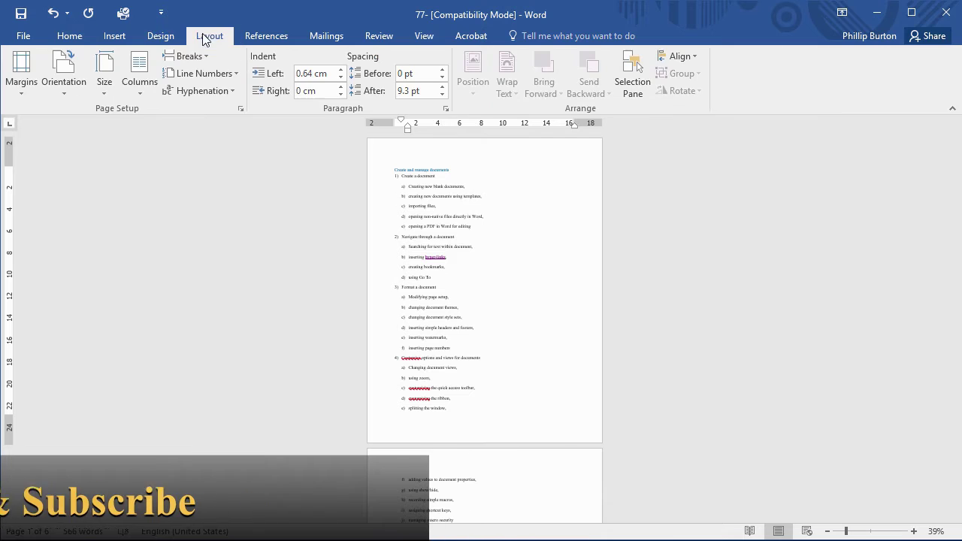
click(241, 107)
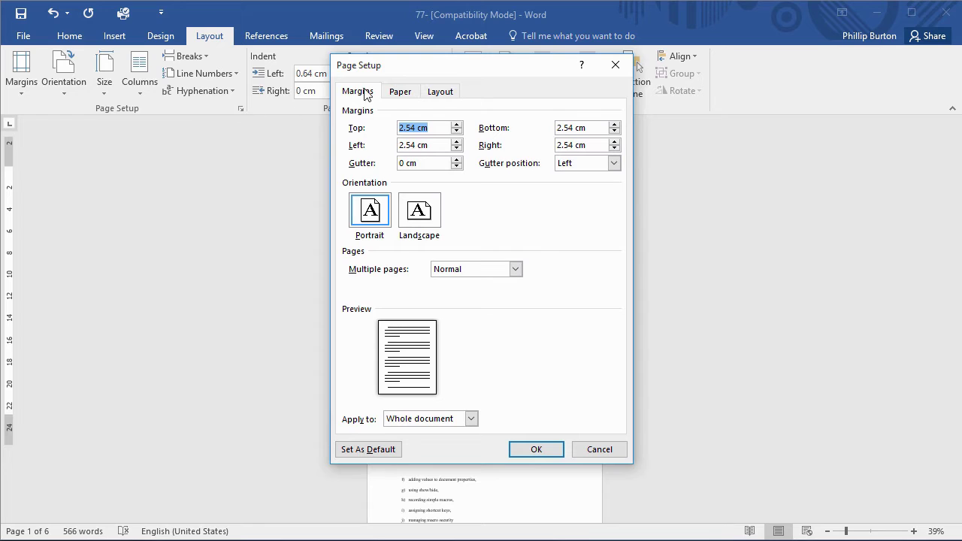
drag(375, 66, 388, 59)
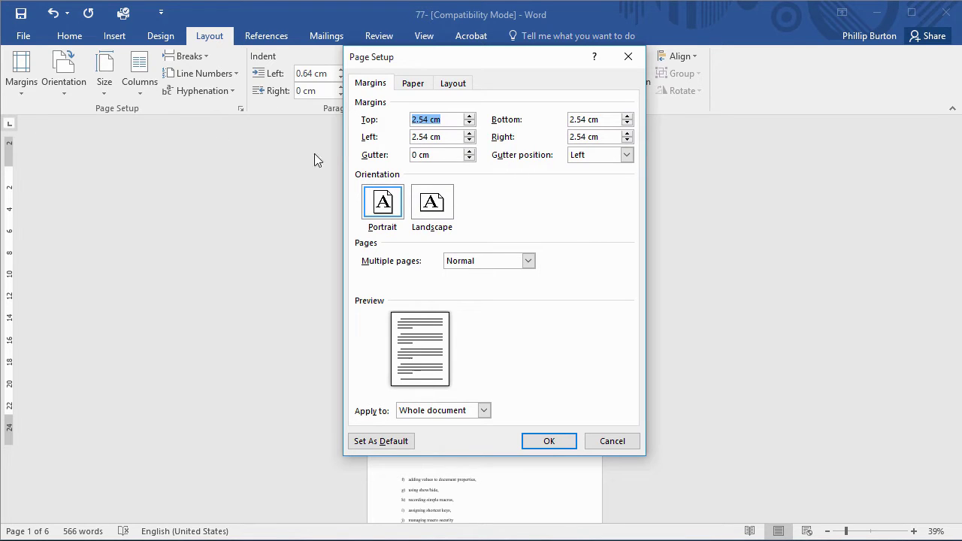
click(421, 89)
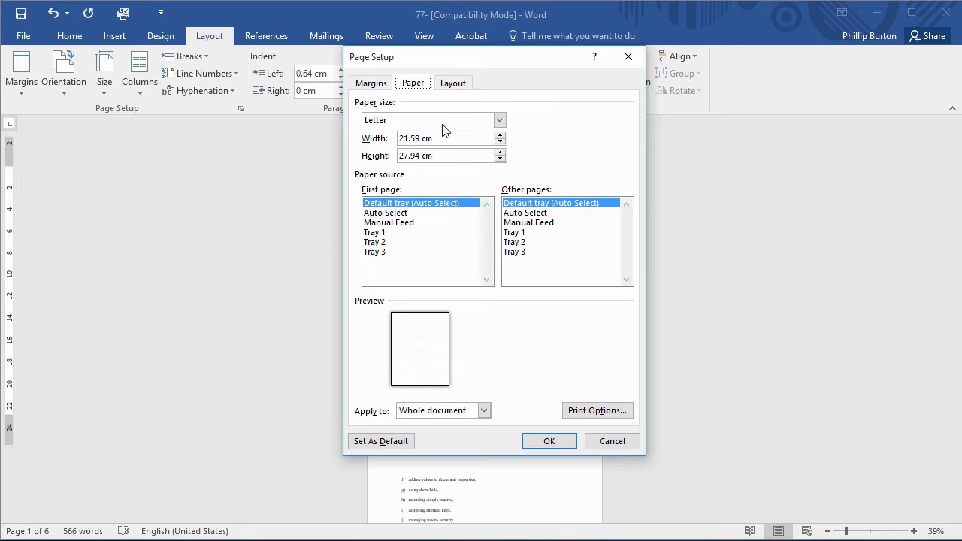
View the layout and margin settings in Page Setup, reopen the full Page Setup options and close them without changes
click(455, 87)
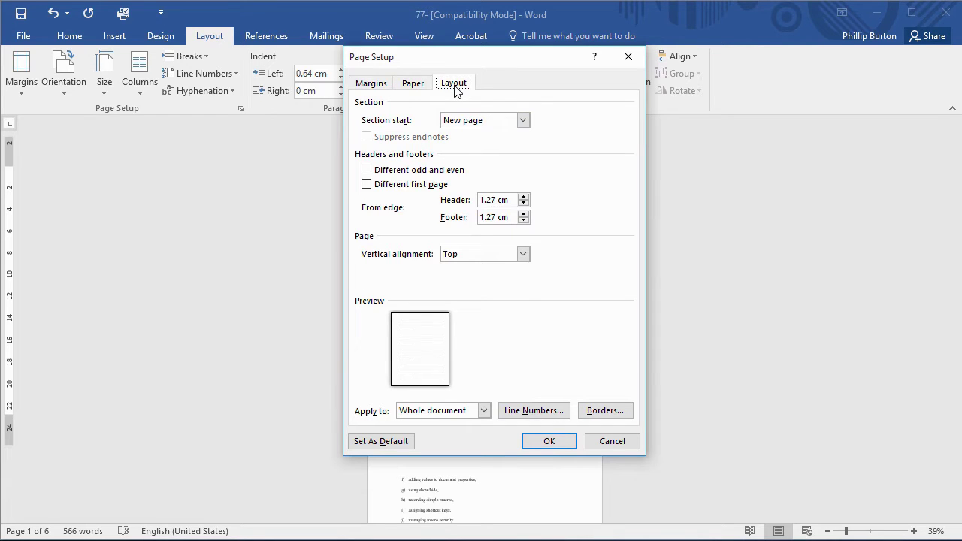
click(376, 88)
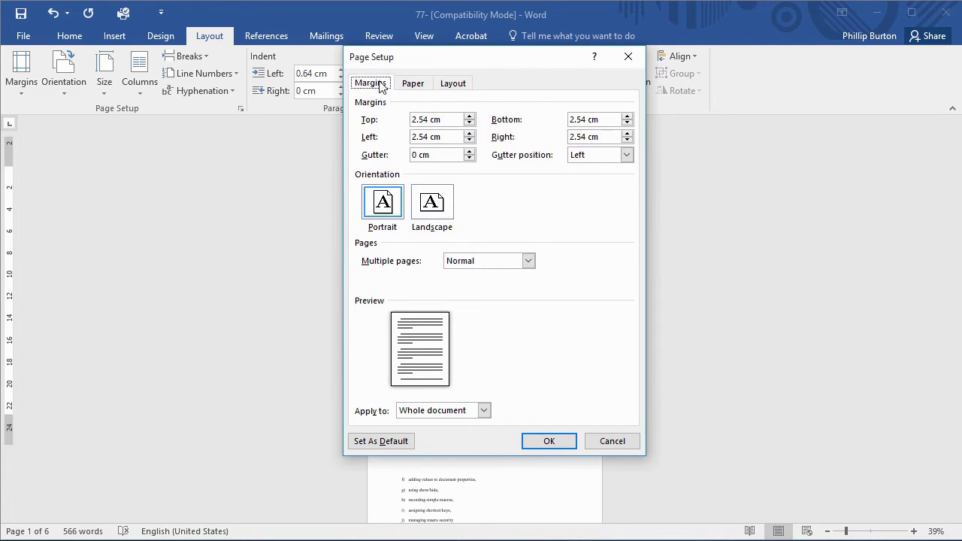
drag(425, 60, 501, 72)
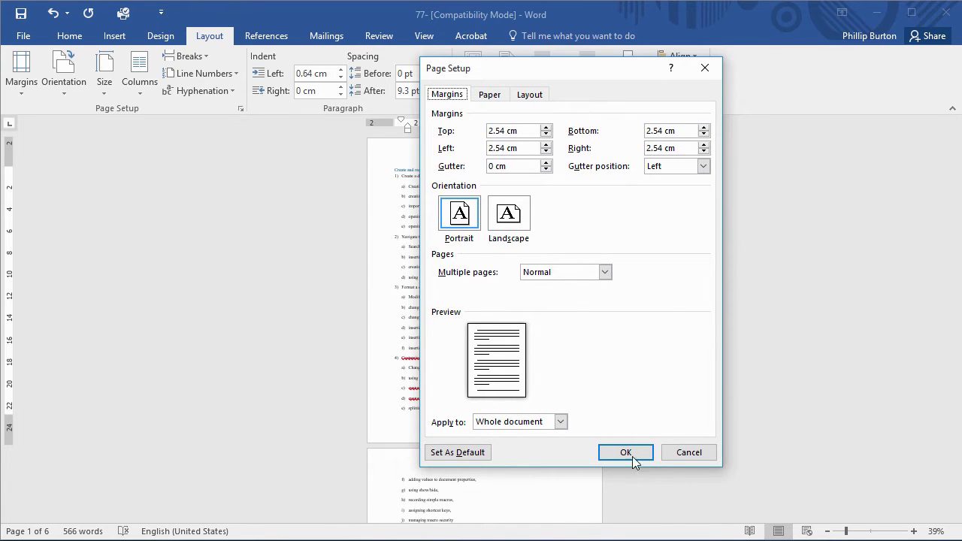
click(688, 452)
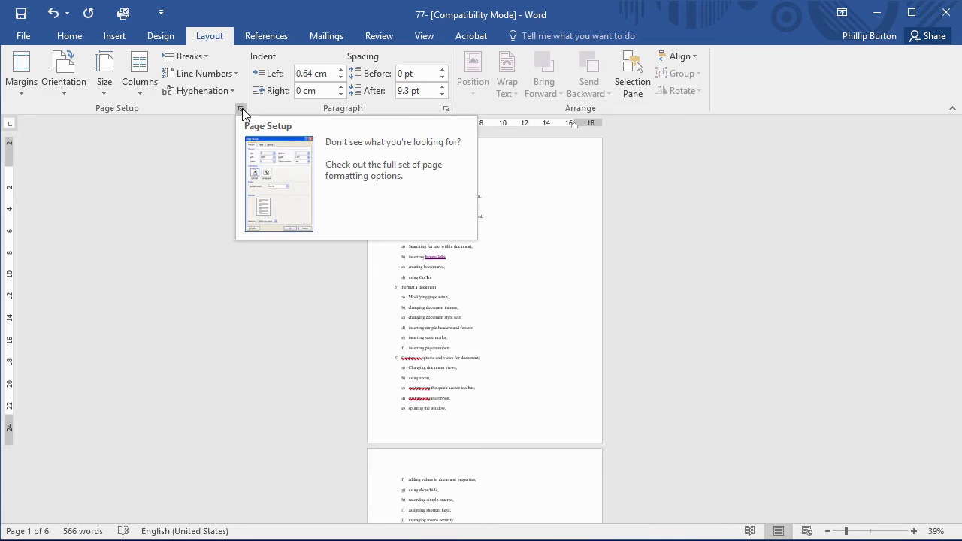
click(242, 108)
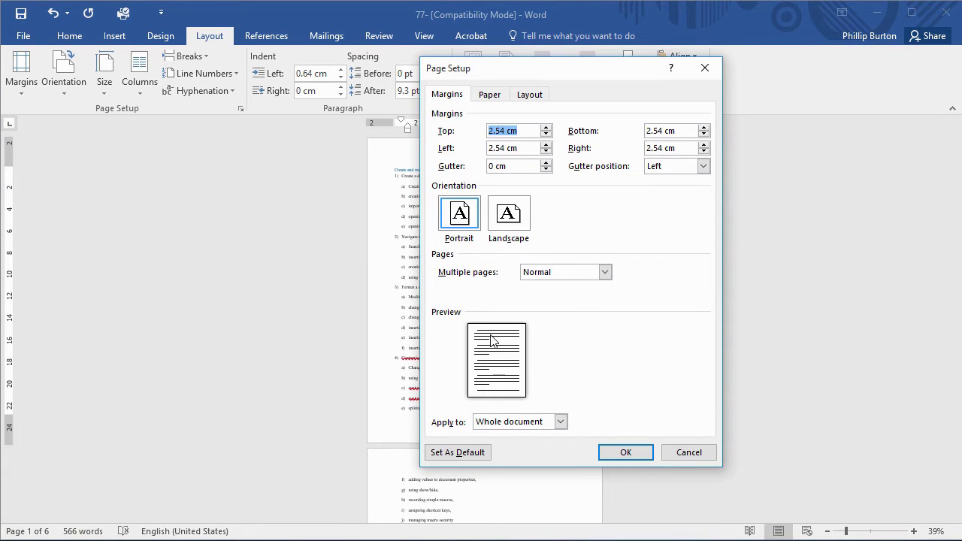
click(693, 453)
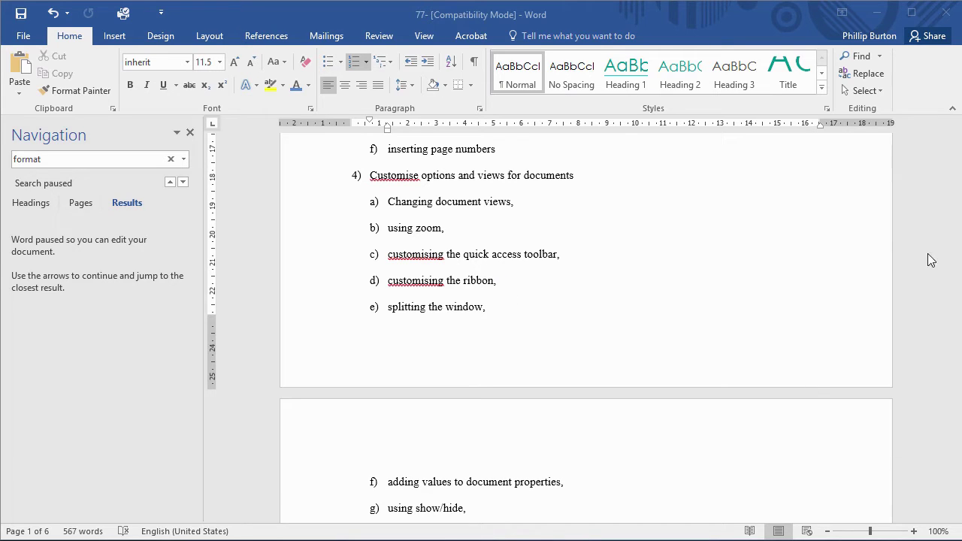
Examine the topics under "Customise options and views for documents", from changing document views to assigning shortcut keys and managing macro security
scroll(514, 452, up, 2)
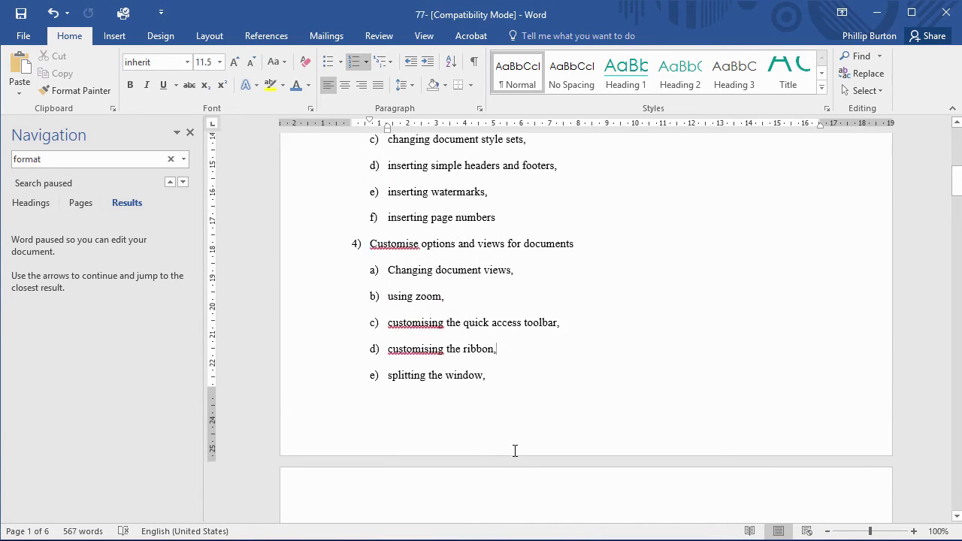
scroll(515, 451, down, 4)
scroll(515, 450, down, 2)
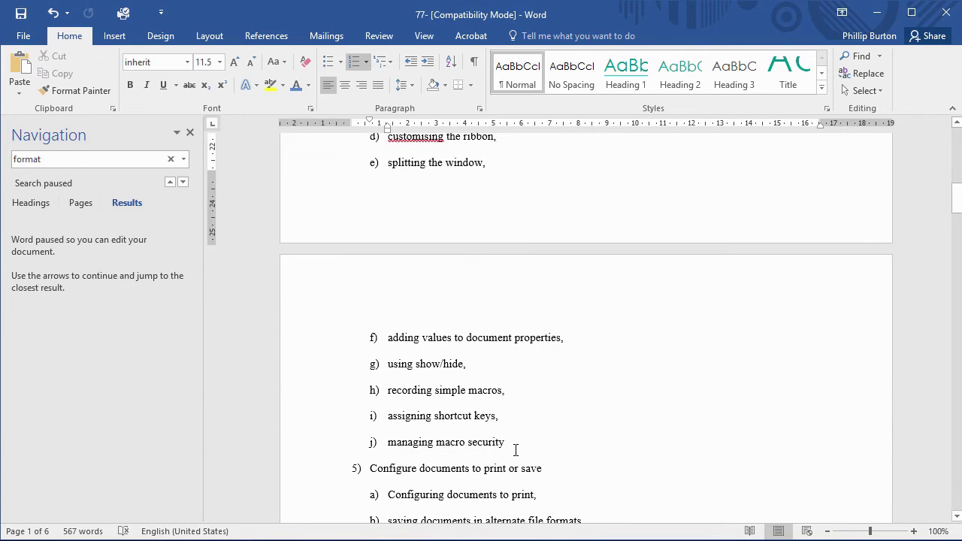
drag(433, 418, 502, 419)
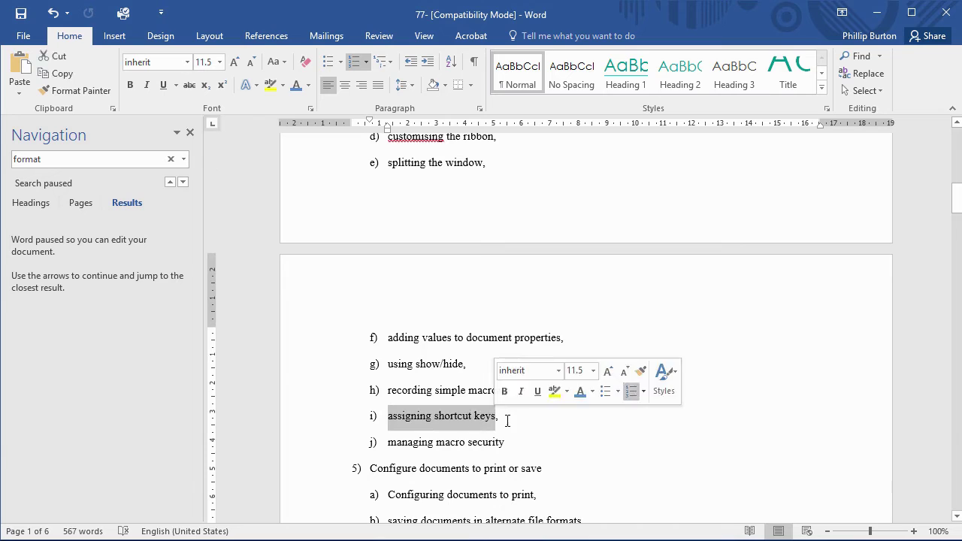
click(504, 419)
drag(409, 445, 487, 442)
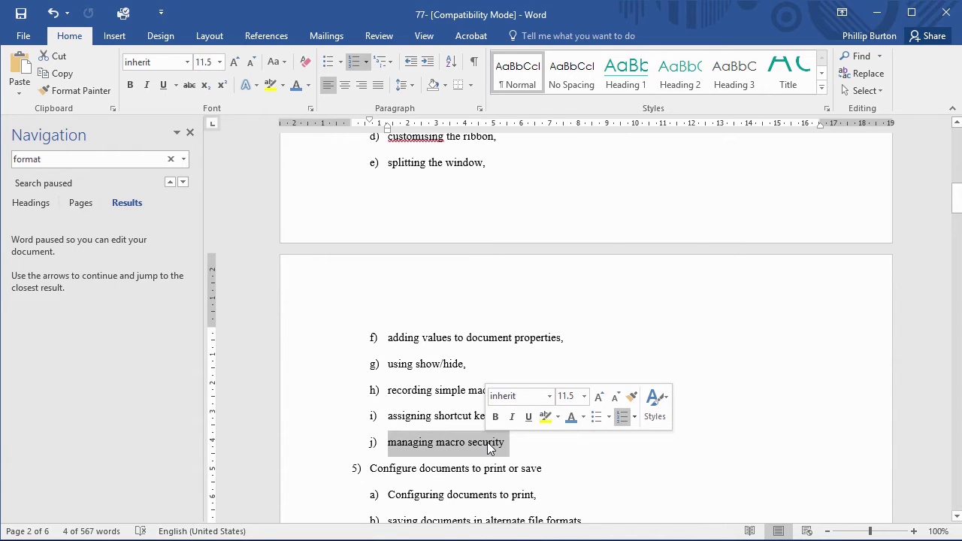
scroll(489, 361, up, 3)
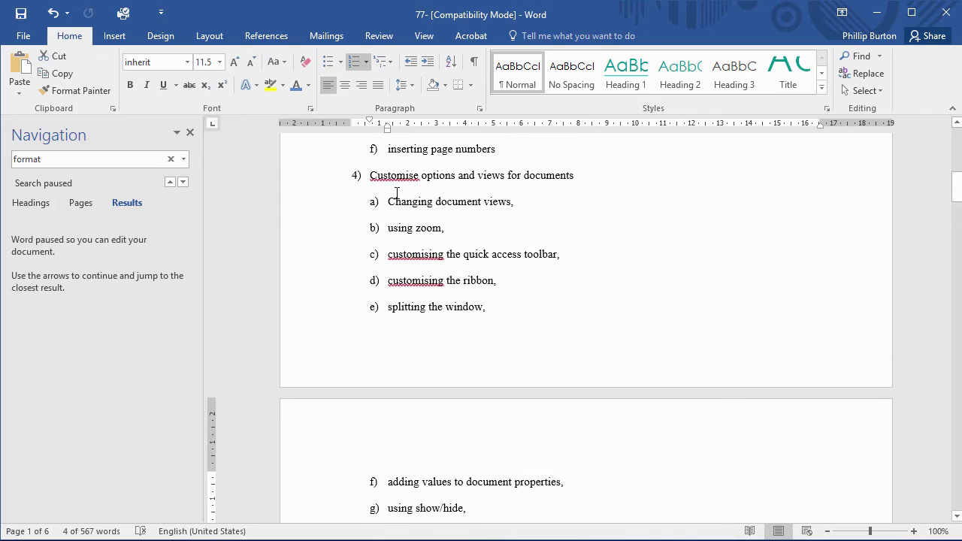
drag(389, 203, 496, 207)
click(496, 207)
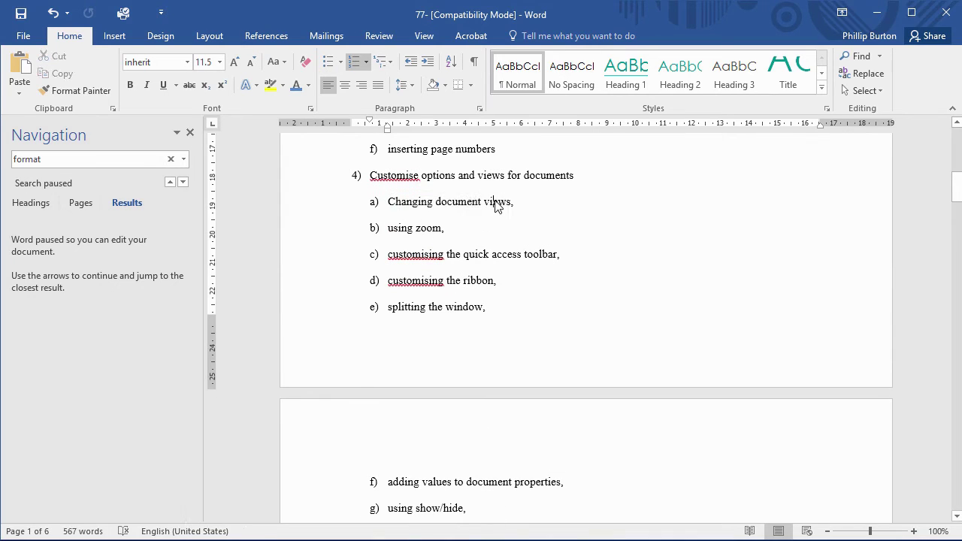
Bring up the document view options and zoom the Print Layout view out to 24%
click(433, 38)
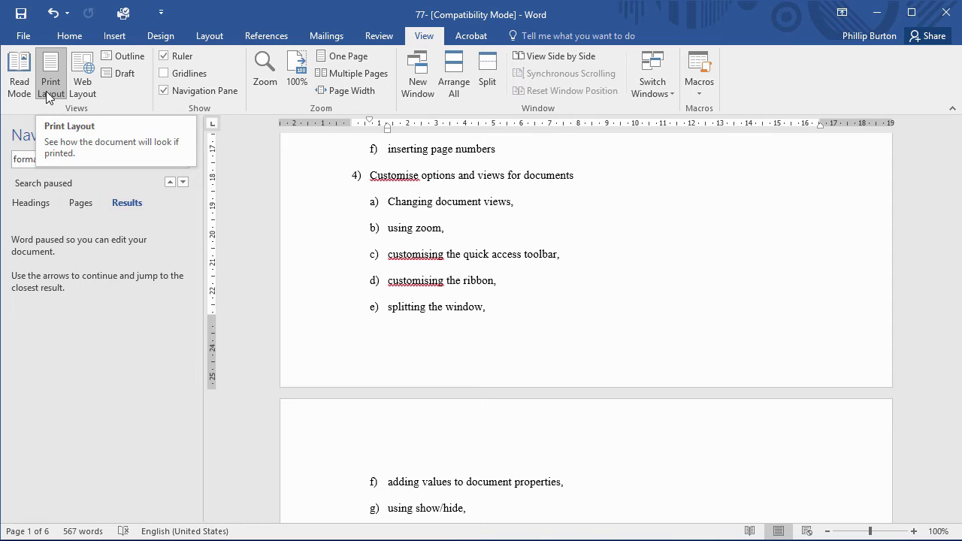
click(857, 535)
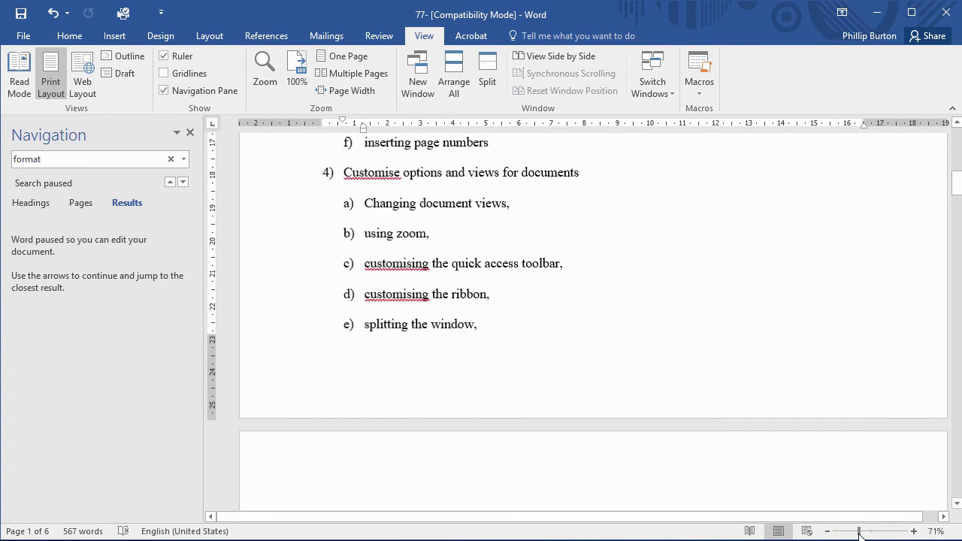
drag(859, 534, 833, 535)
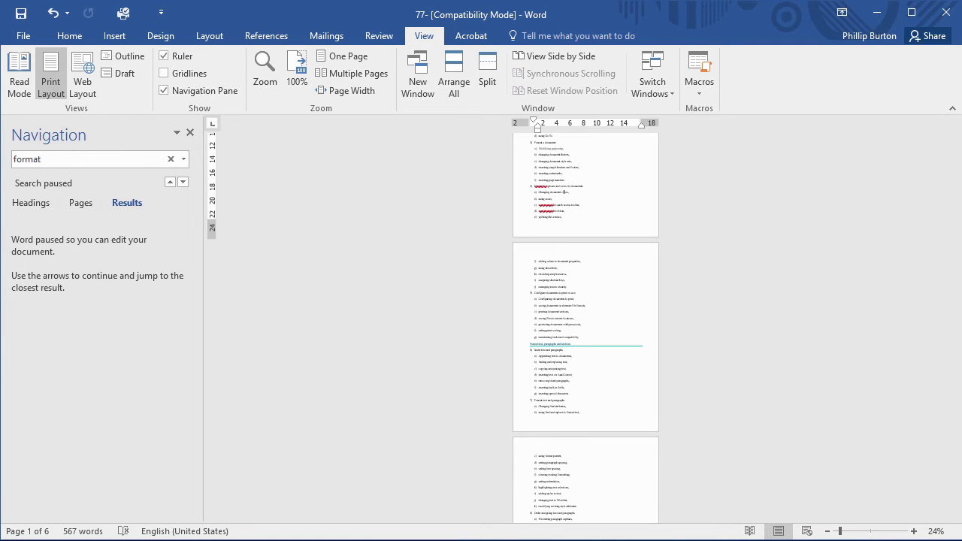
Show the document in Draft view, look over its page break, and return to Print Layout view
click(118, 72)
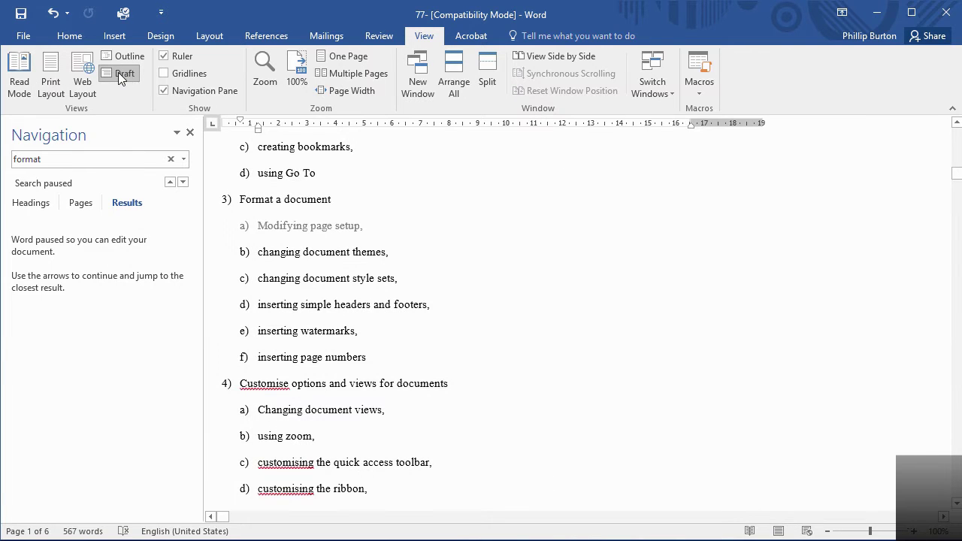
drag(956, 174, 932, 197)
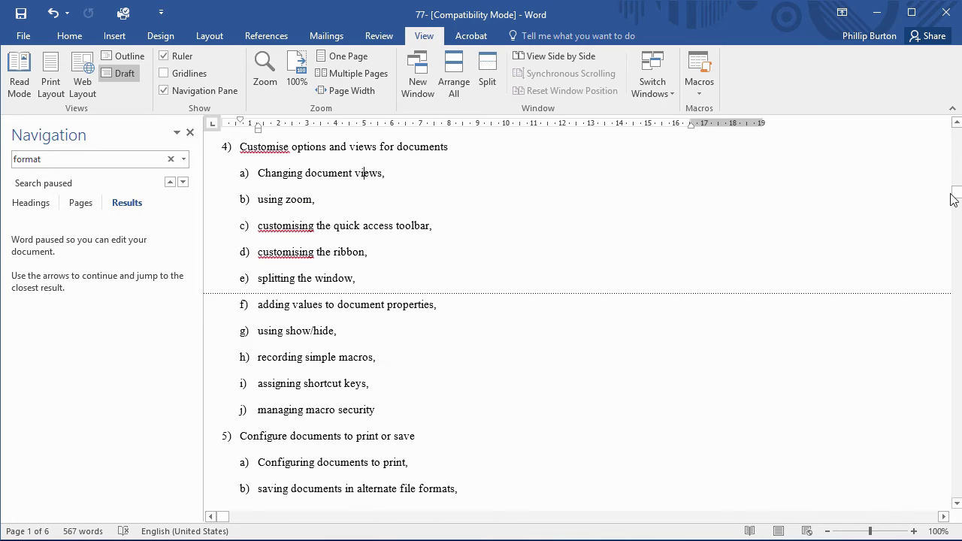
drag(955, 199, 958, 132)
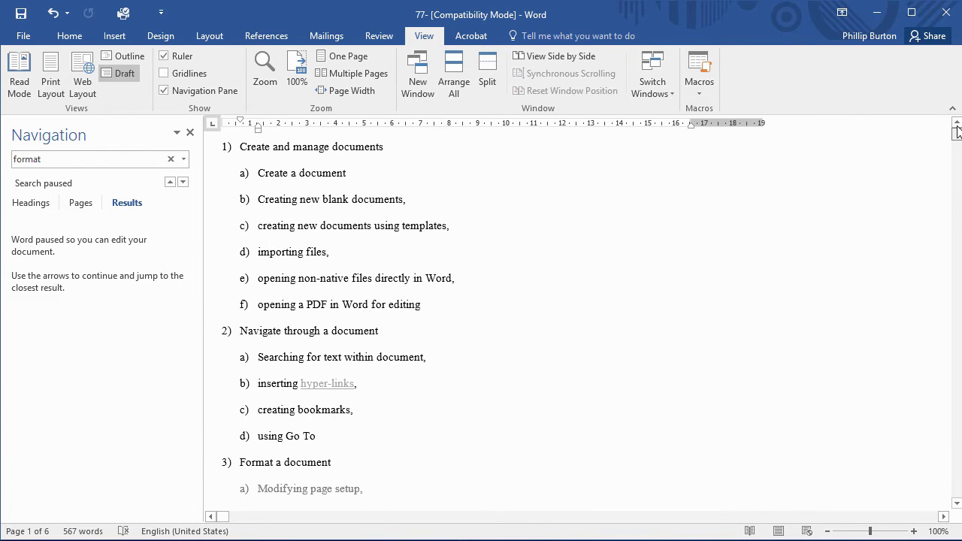
click(52, 92)
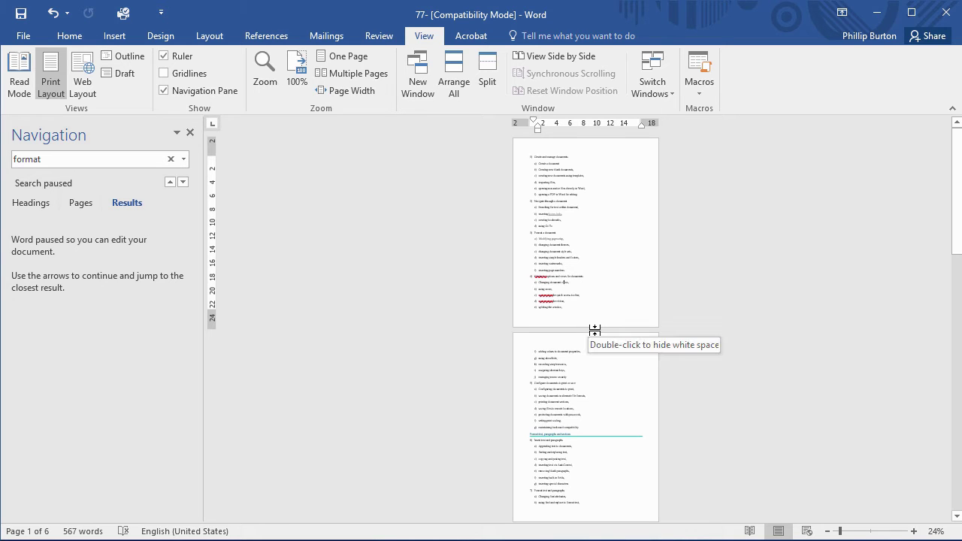
Hide the white space between the pages and set the zoom to 100%
double_click(594, 331)
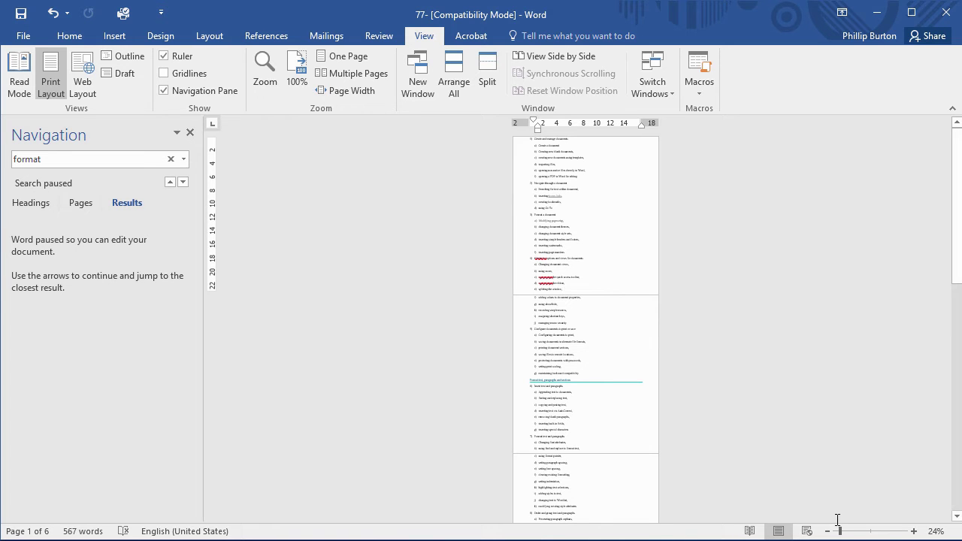
drag(840, 531, 870, 533)
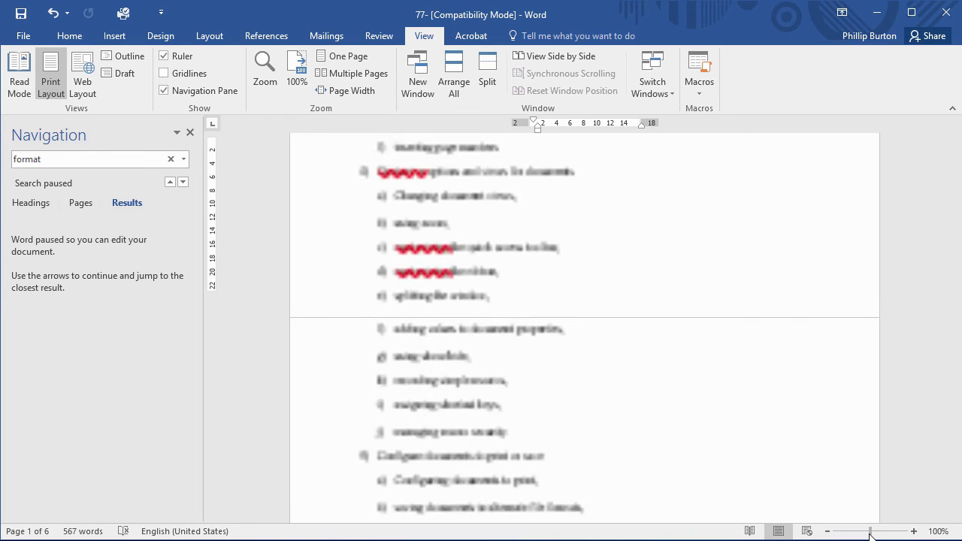
click(373, 299)
key(Tab)
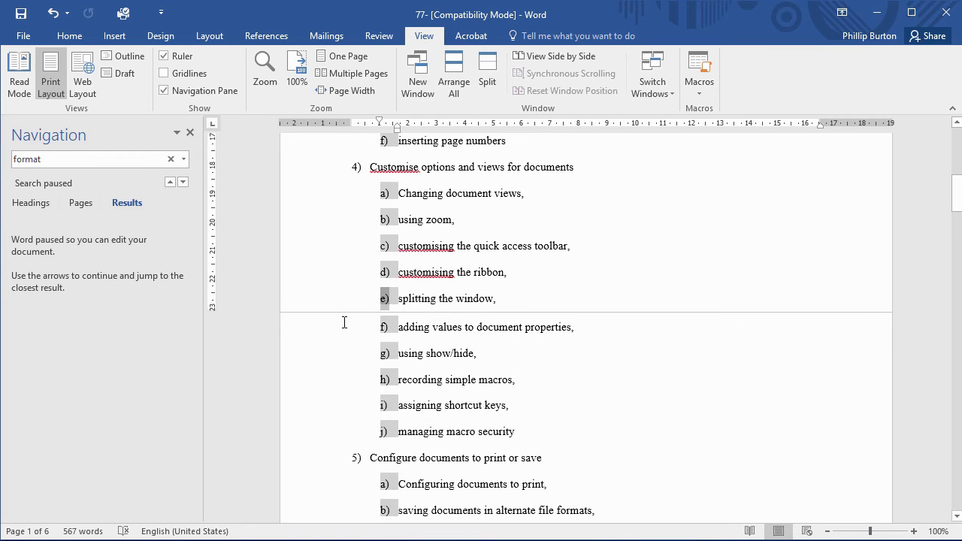
key(ctrl+z)
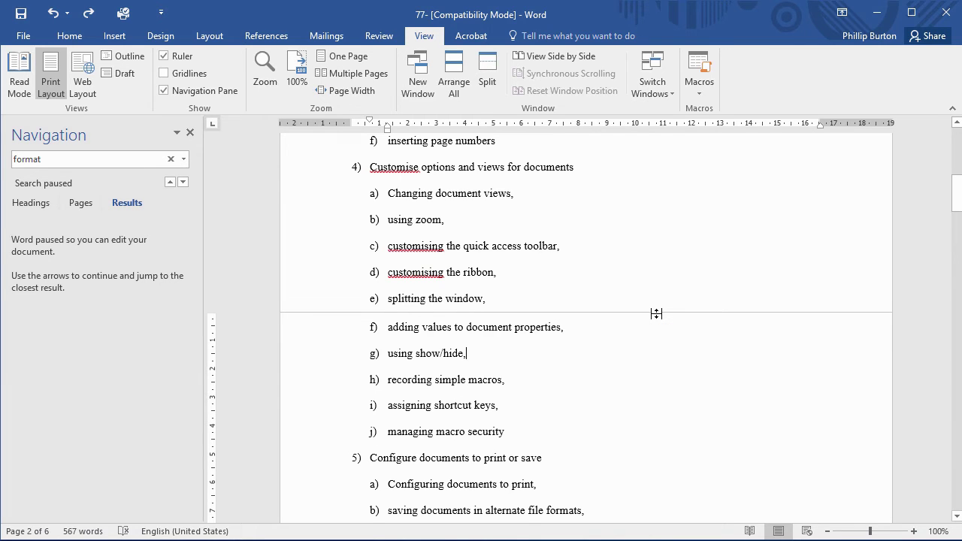
Show the white space between the pages, hide it once more, and turn it back on
double_click(657, 313)
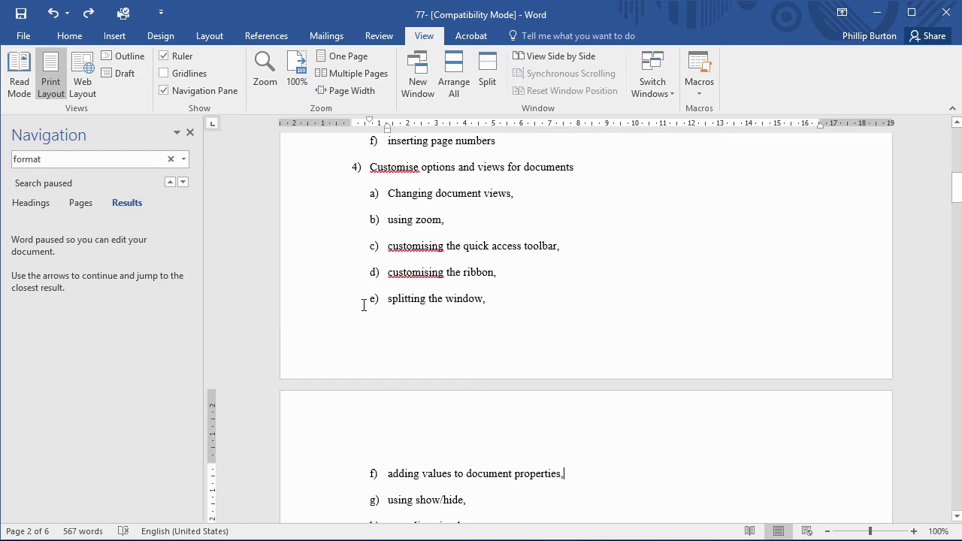
double_click(457, 382)
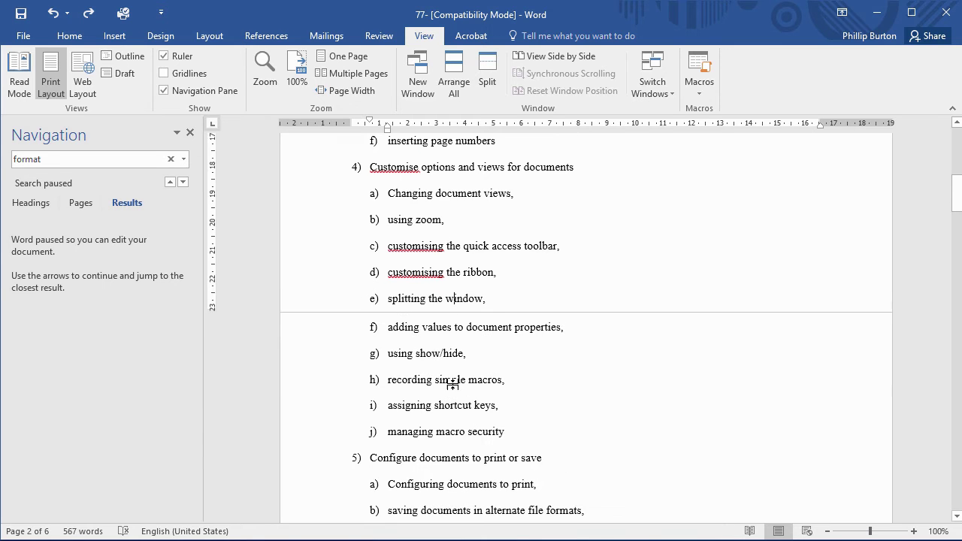
double_click(491, 310)
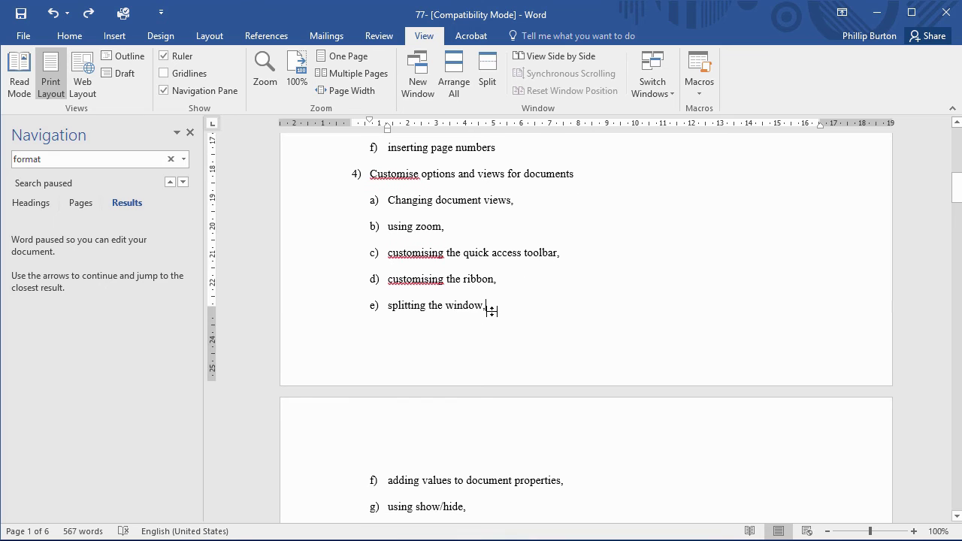
Switch to Read Mode, page back and forward through the document, and select the "customising the ribbon," line
click(21, 98)
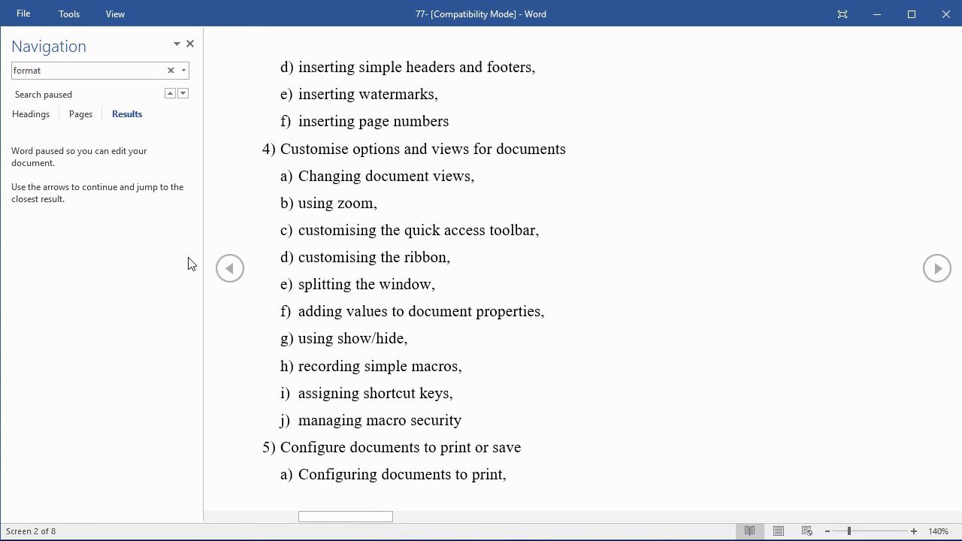
click(244, 282)
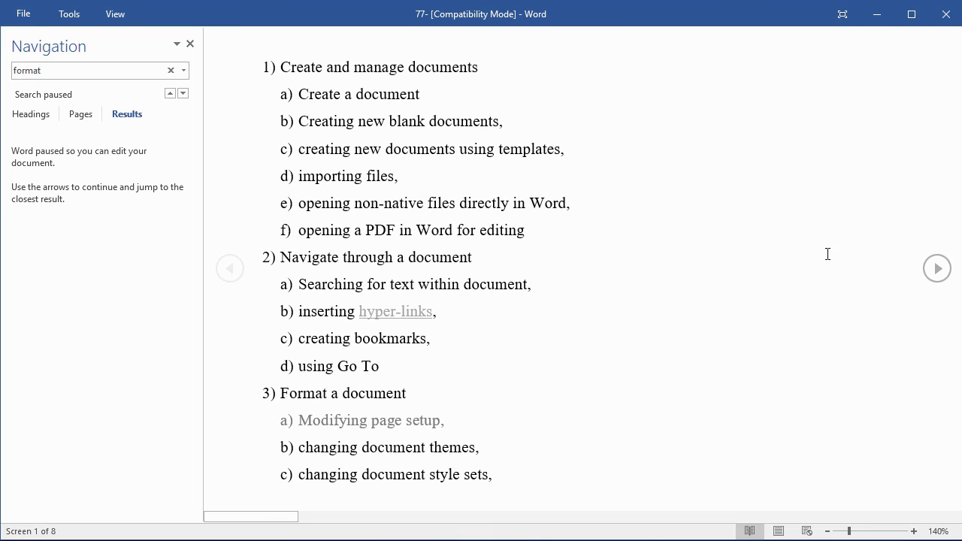
click(941, 280)
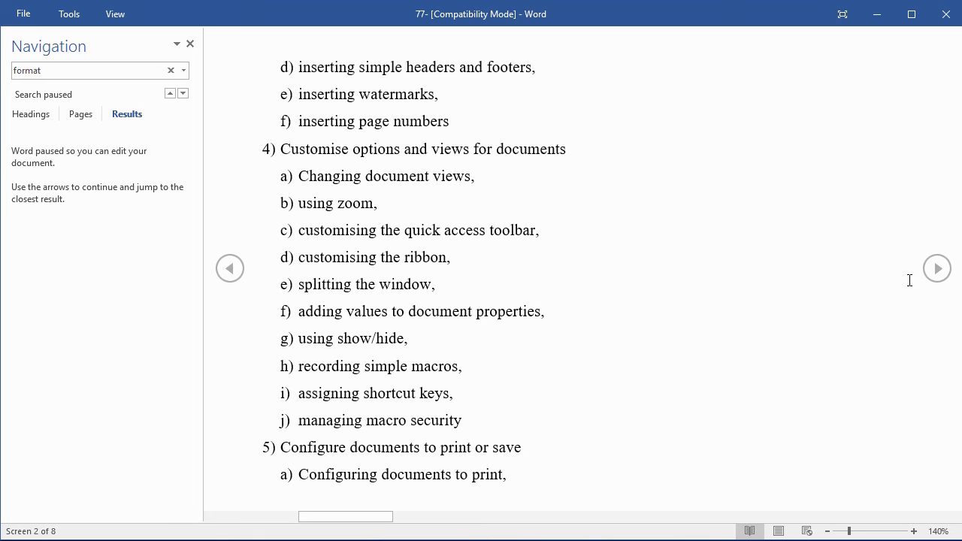
triple_click(394, 262)
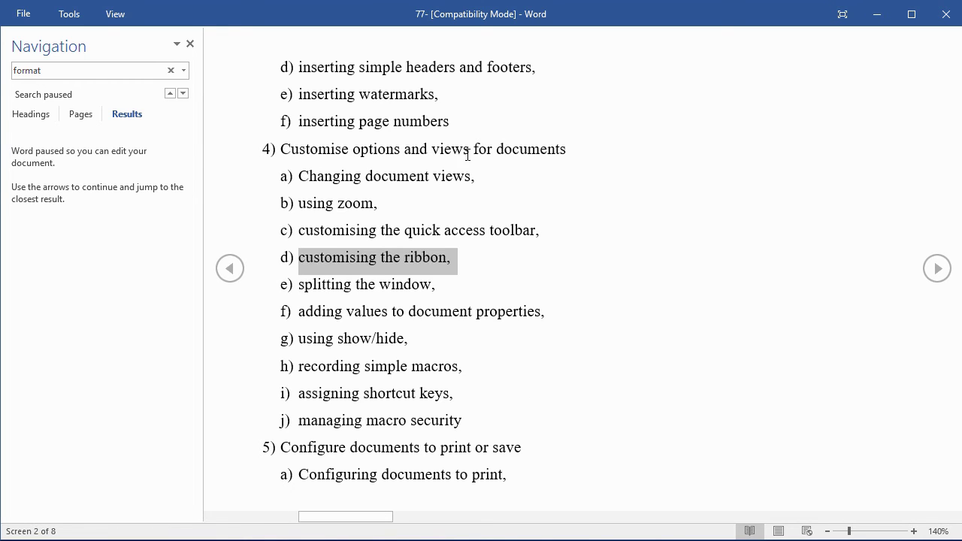
Look over the Read Mode view options, including Edit Document, and return the document to Print Layout view
click(115, 15)
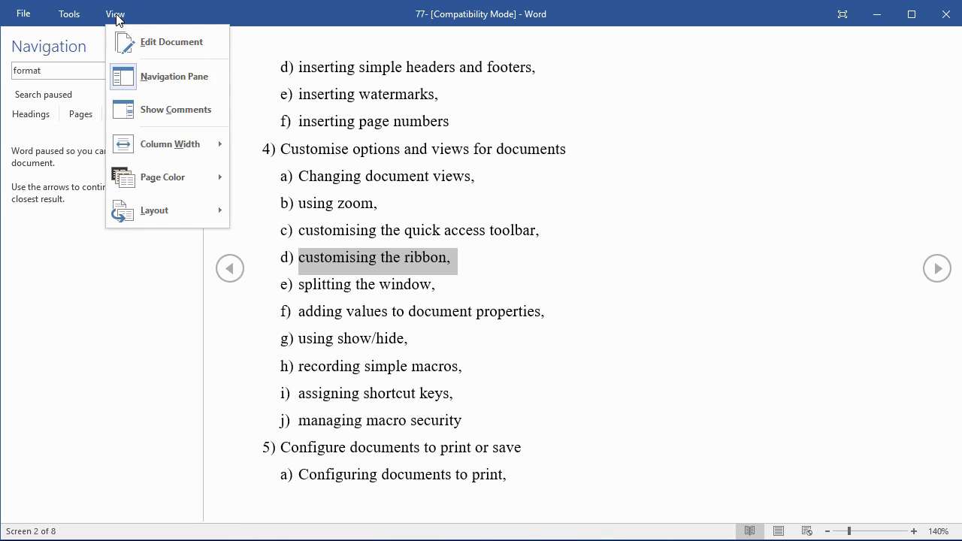
click(316, 164)
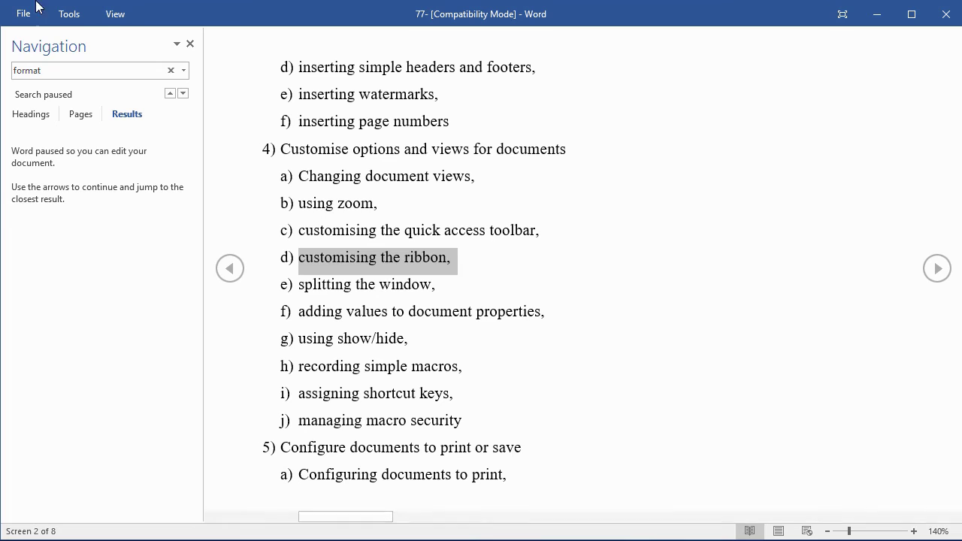
click(76, 17)
click(115, 15)
click(116, 16)
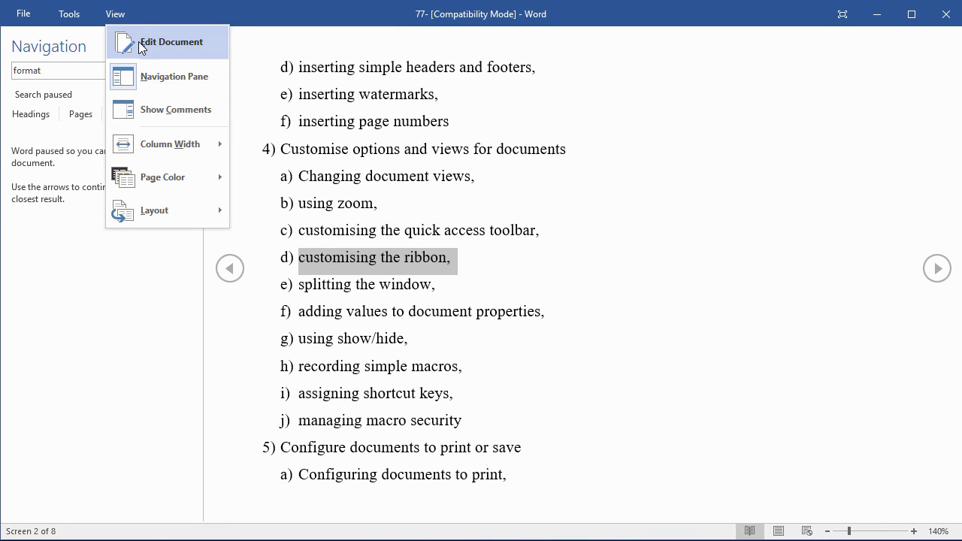
click(517, 125)
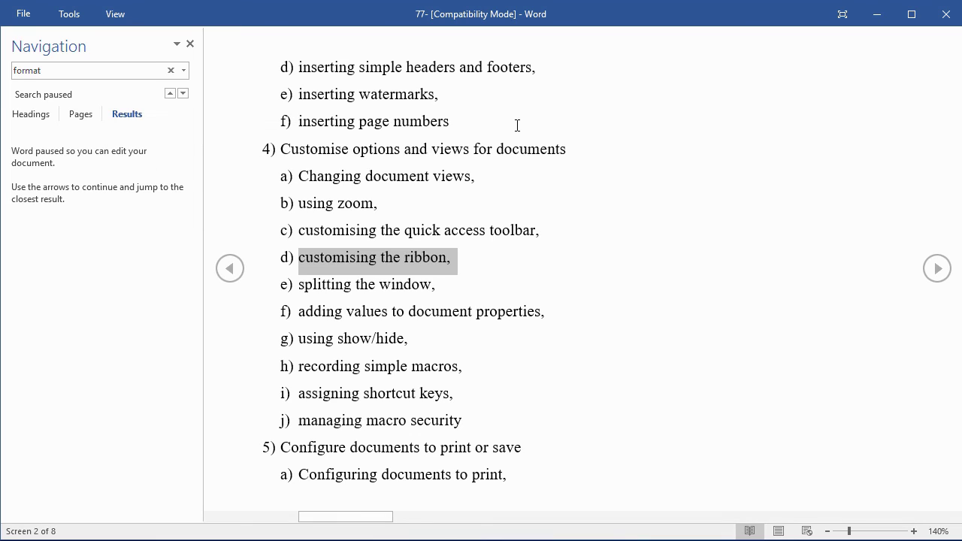
click(780, 531)
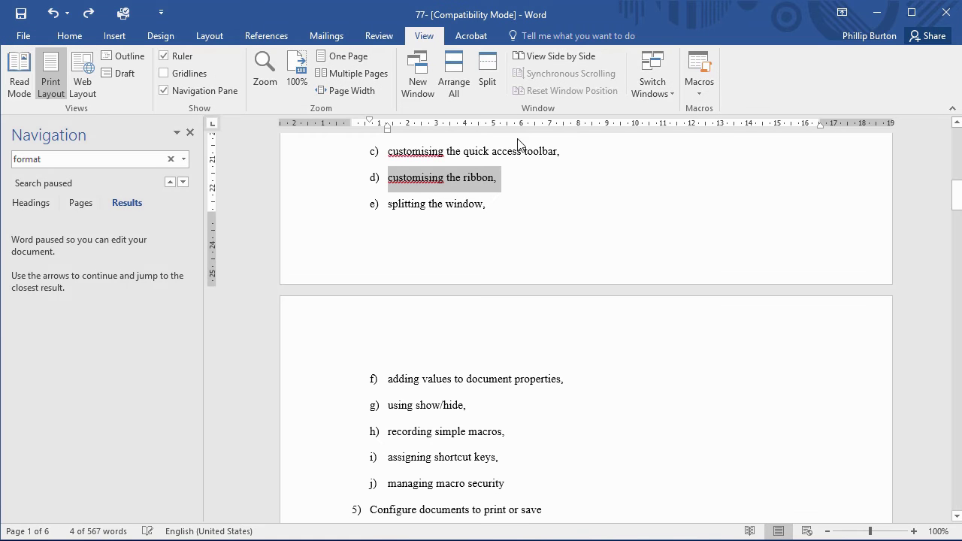
Switch the document to Read Mode and return it to Print Layout view
click(749, 532)
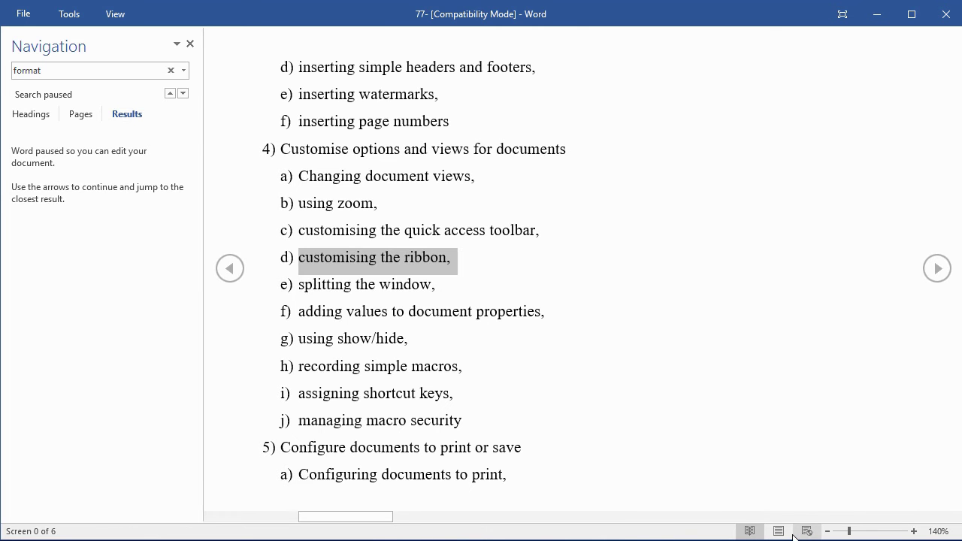
click(778, 532)
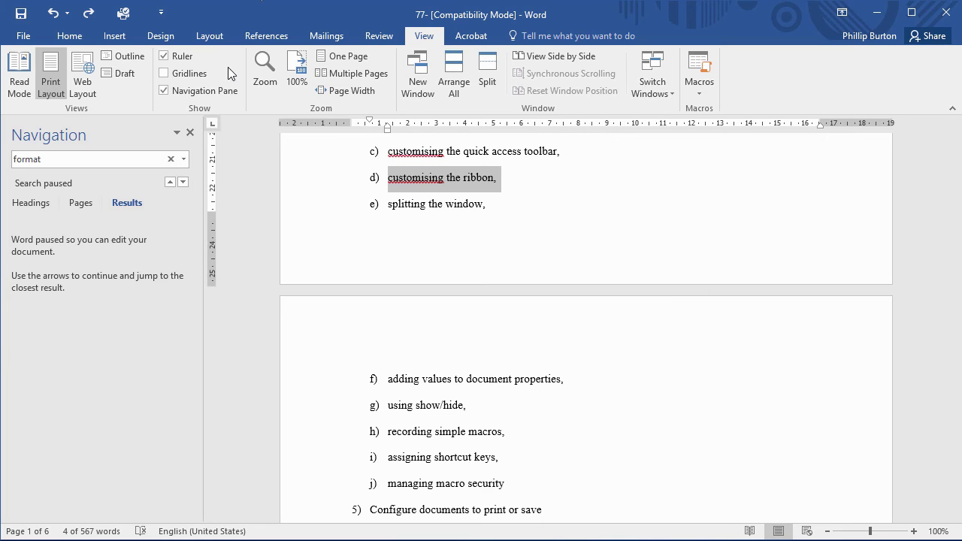
Switch to Outline view and collapse the "Format text, paragraphs and sections" and "Create tables and lists" headings
drag(960, 205, 959, 136)
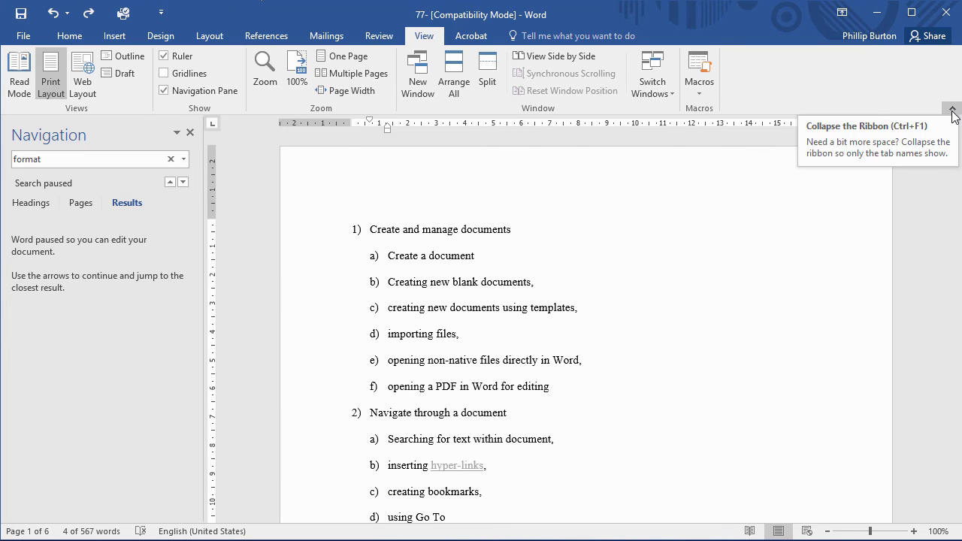
click(508, 384)
scroll(508, 384, down, 8)
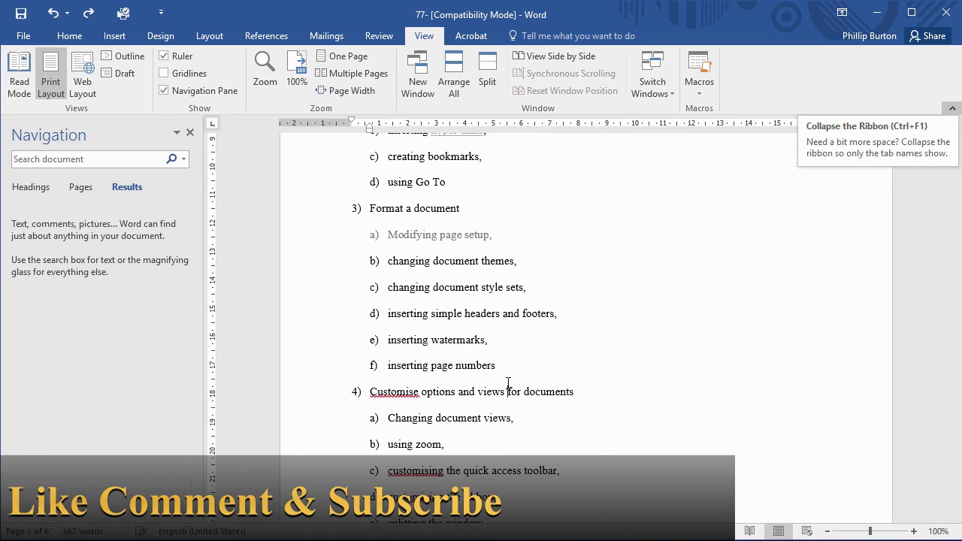
click(127, 54)
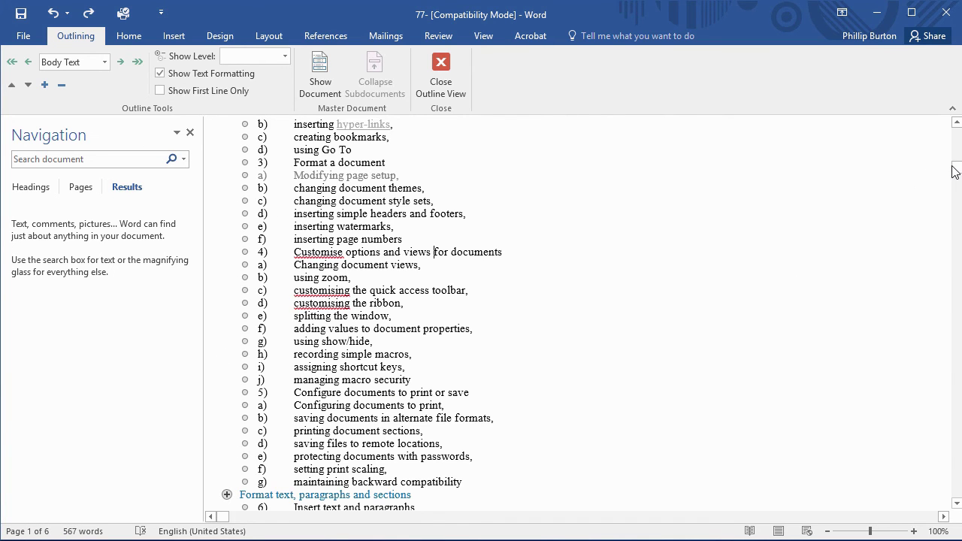
drag(956, 170, 957, 210)
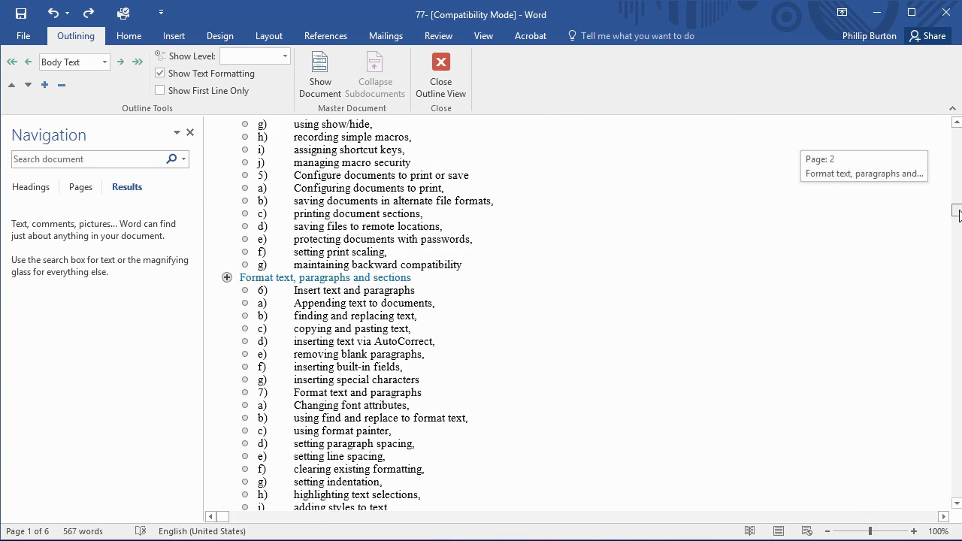
double_click(226, 277)
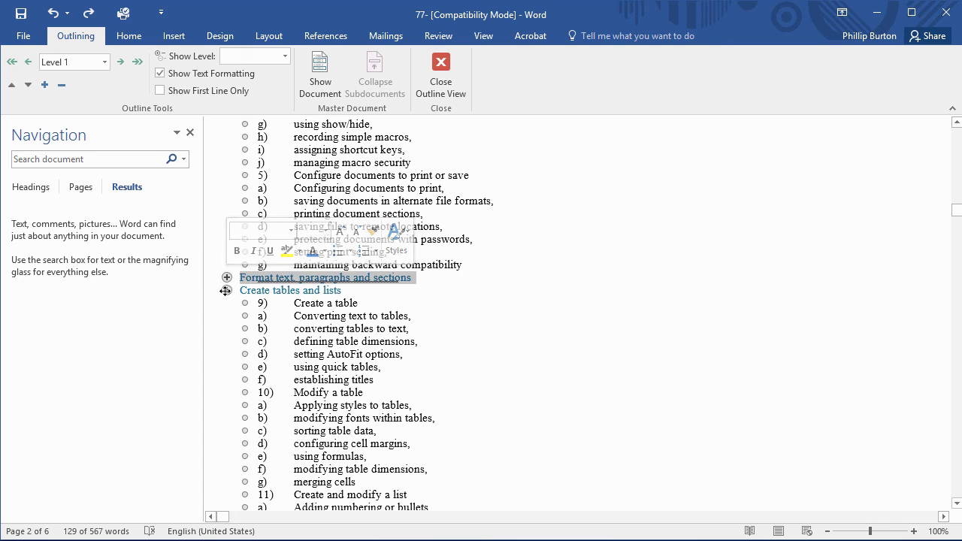
double_click(227, 290)
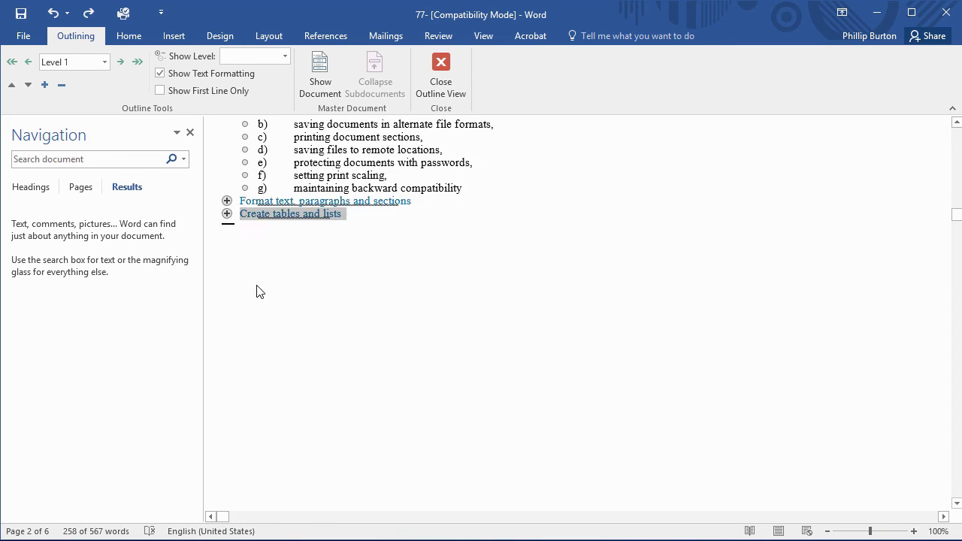
Limit the outline to Level 1 headings and clear the heading selection
click(285, 56)
click(266, 73)
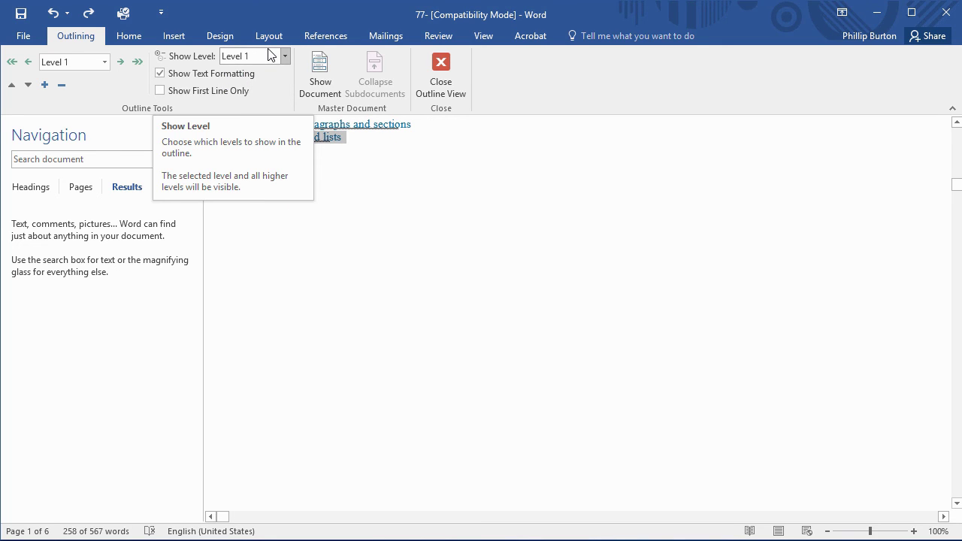
click(348, 143)
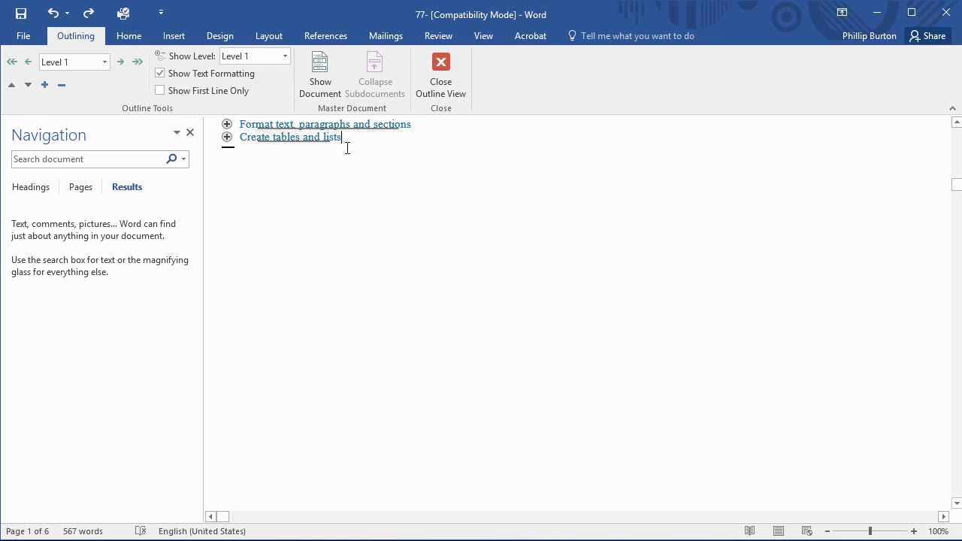
Move the "Create tables and lists" section above "Format text, paragraphs and sections", then expand and collapse it to check its contents
drag(227, 139, 227, 126)
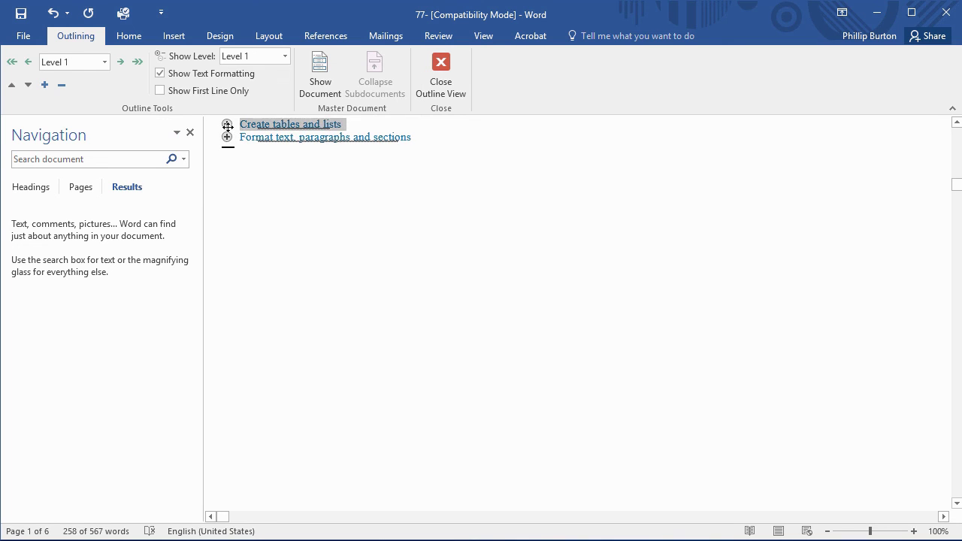
double_click(227, 125)
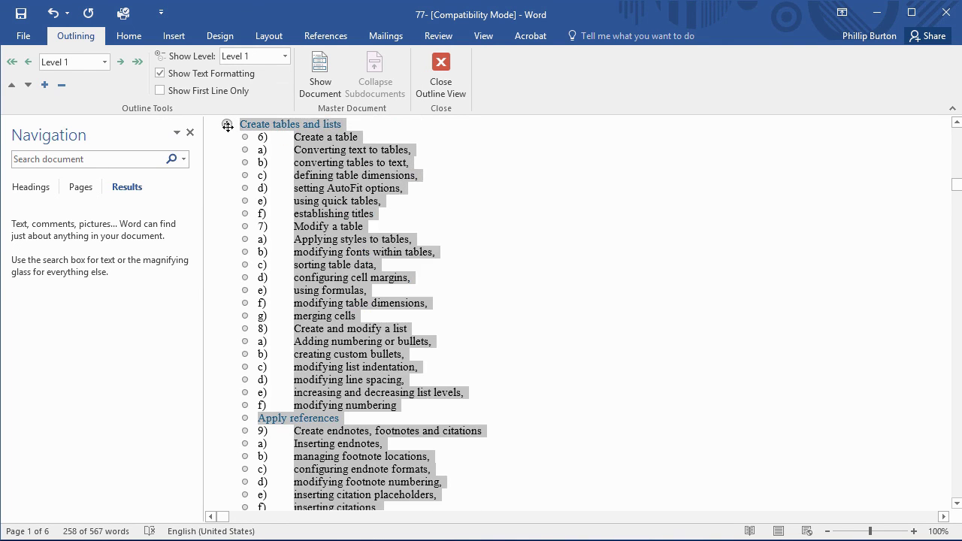
double_click(227, 126)
Move the "Create tables and lists" section back below "Format text, paragraphs and sections", then expand and collapse it
drag(227, 125, 229, 136)
double_click(227, 137)
double_click(228, 136)
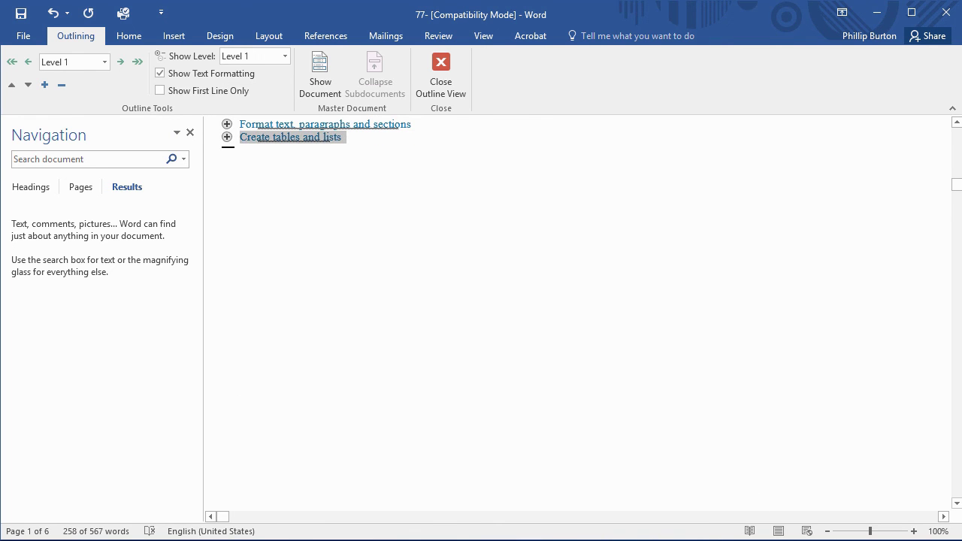
Return the document to Print Layout view and look through its pages from the end back to the first sections
click(779, 531)
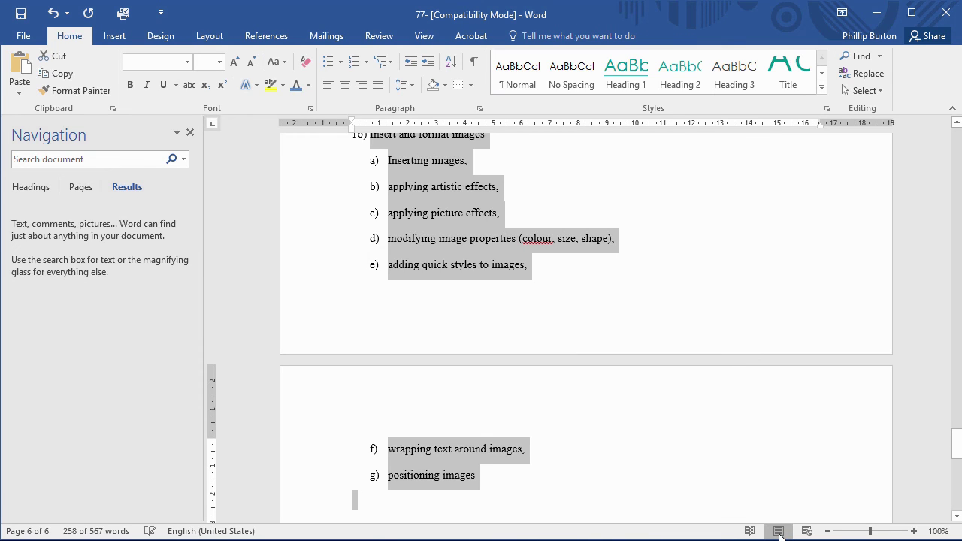
scroll(741, 401, down, 4)
scroll(743, 399, up, 8)
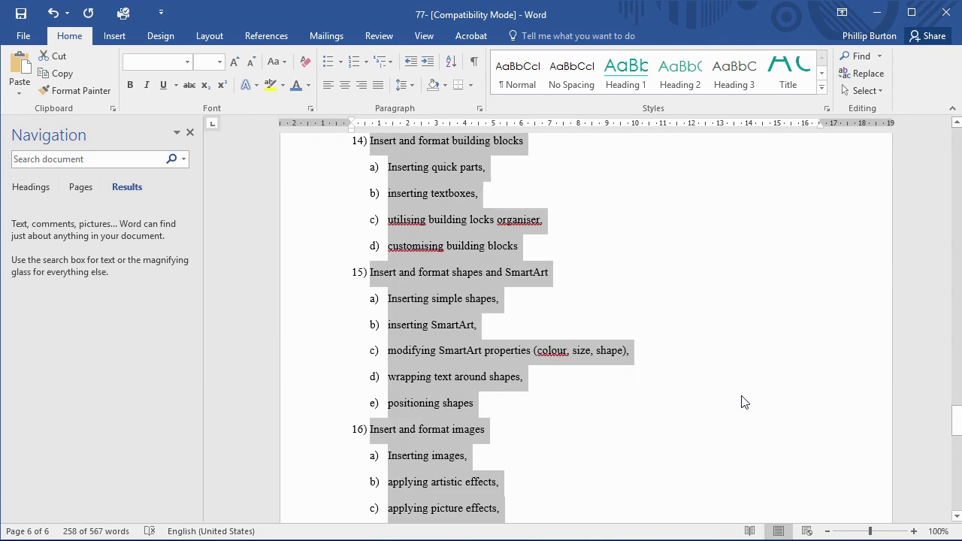
scroll(741, 401, up, 10)
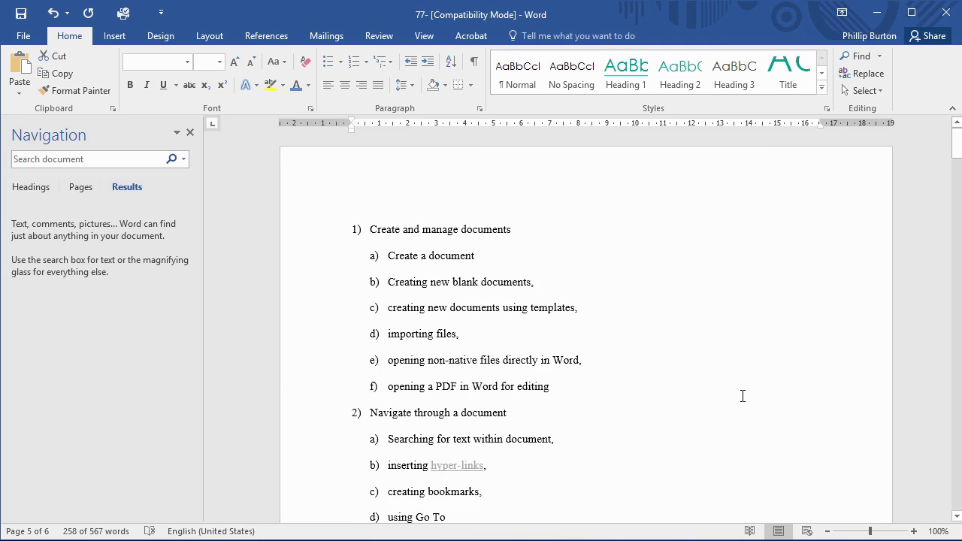
scroll(743, 396, down, 3)
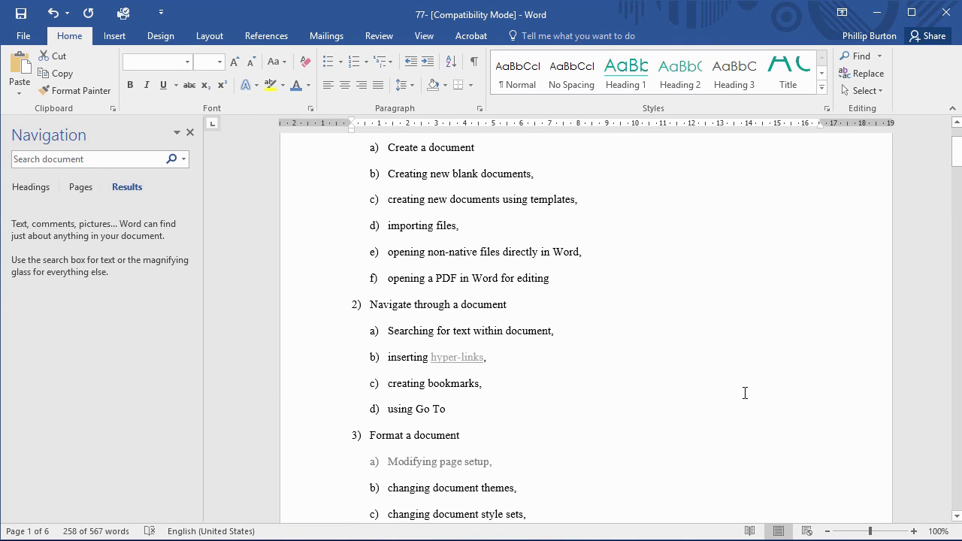
click(424, 35)
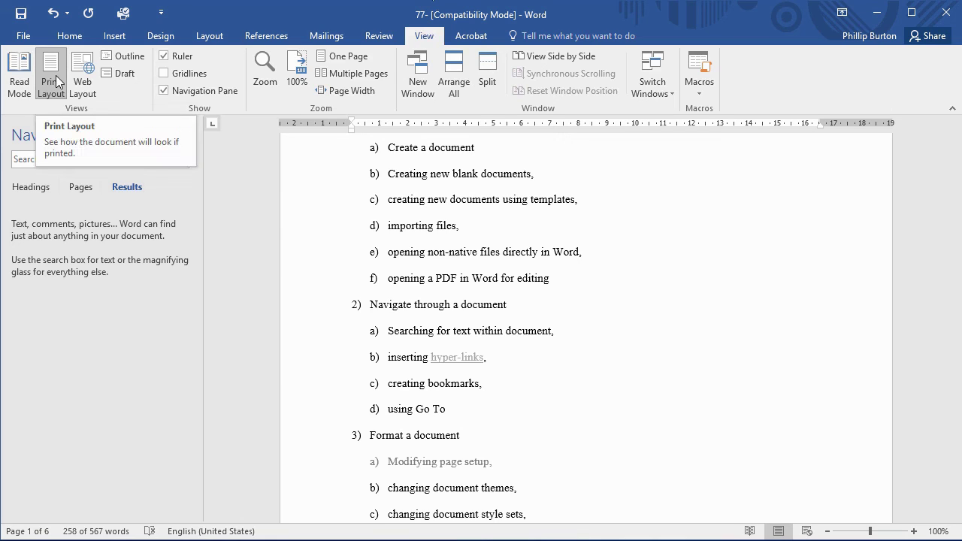